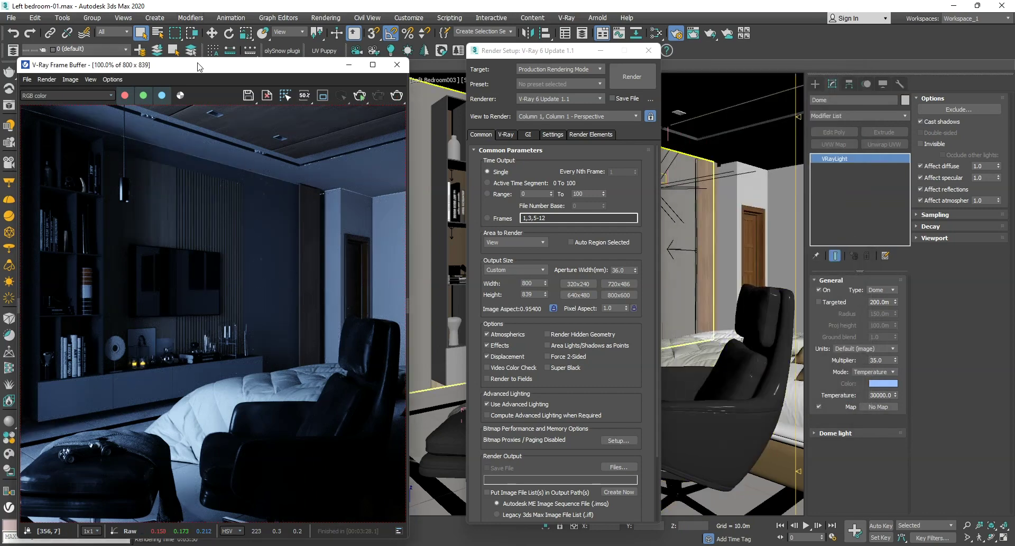
Set the Left Bedroom003 camera's white balance illuminant to CIE D50 - Horizon Light and start an interactive render
drag(600, 51, 692, 76)
click(748, 74)
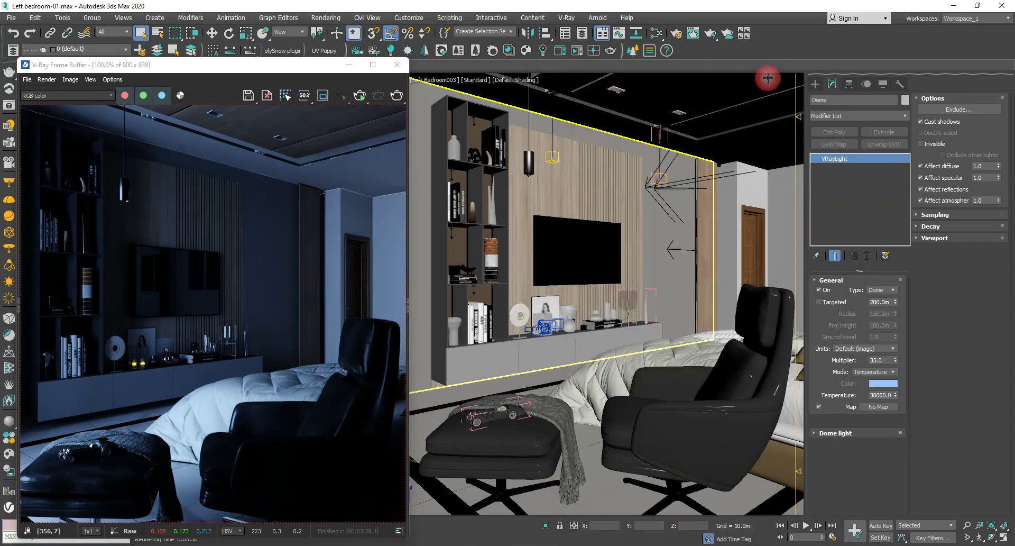
click(447, 80)
click(475, 286)
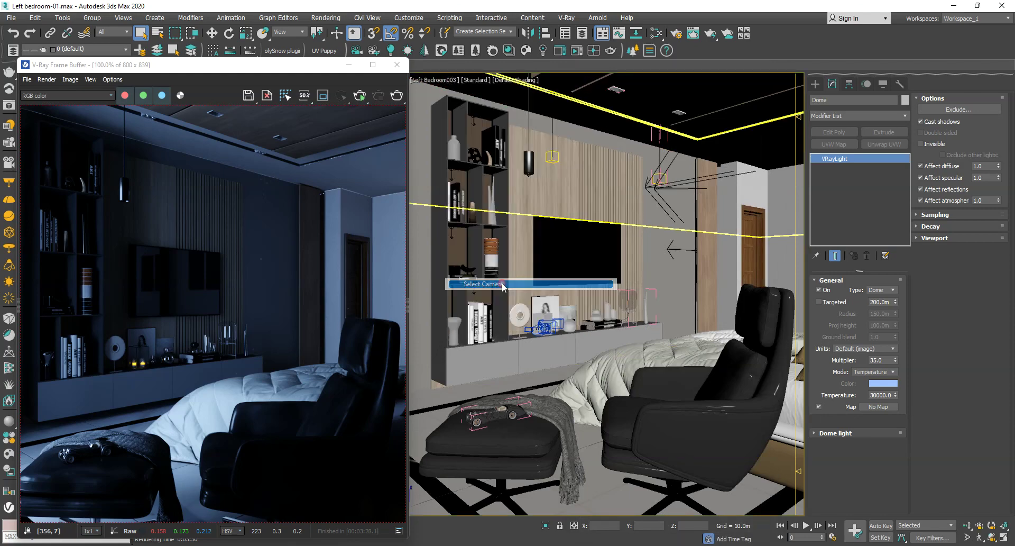
drag(915, 410, 921, 327)
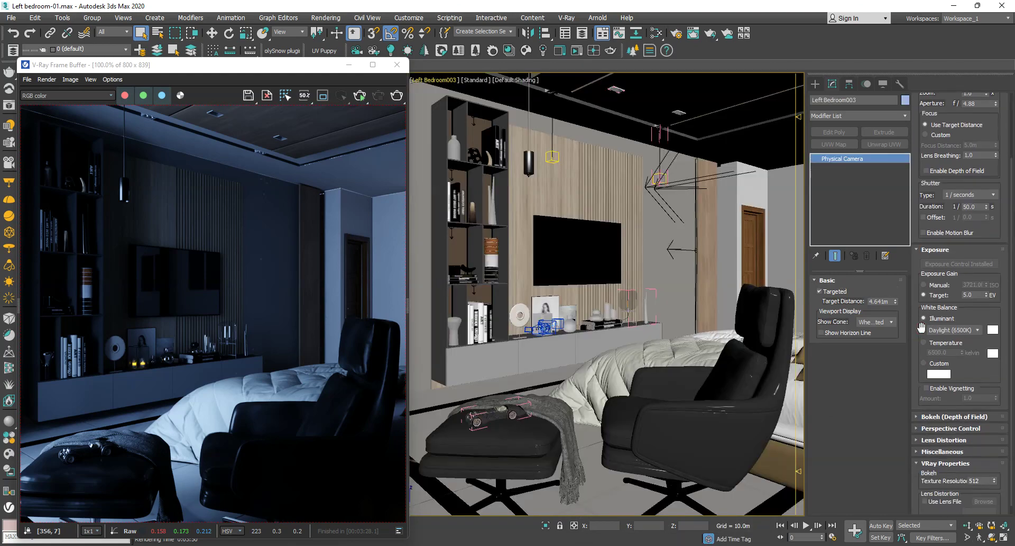
click(971, 329)
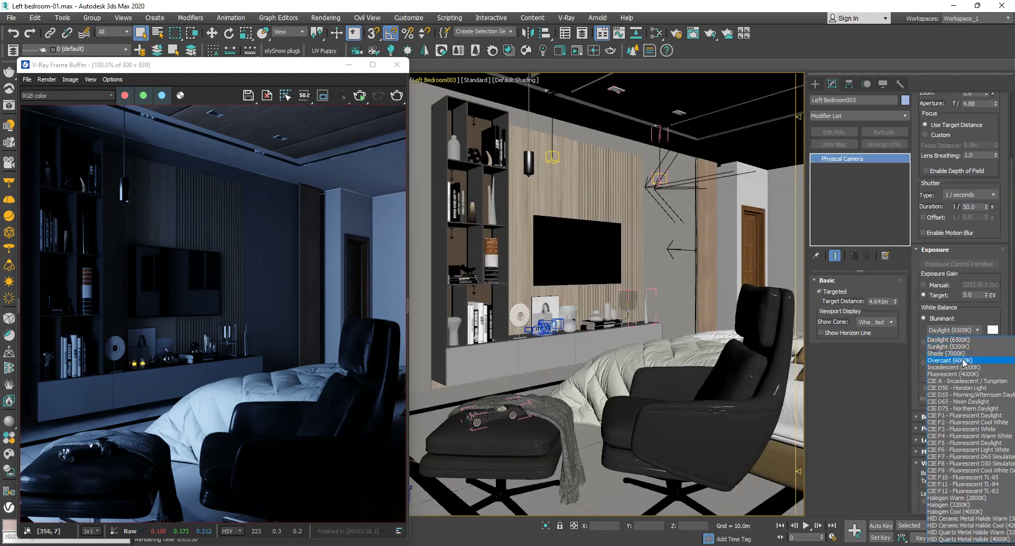
click(956, 388)
click(360, 96)
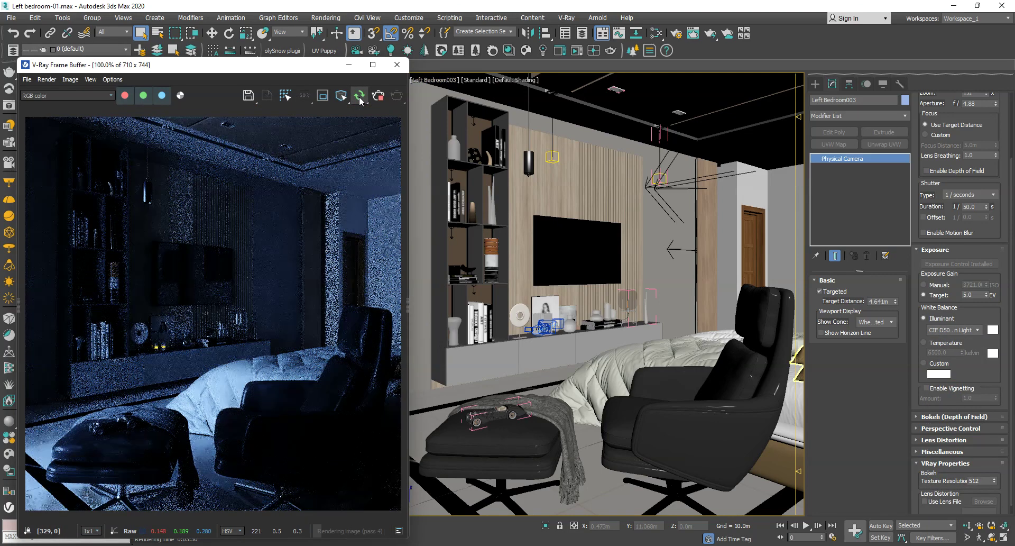
drag(260, 66, 260, 70)
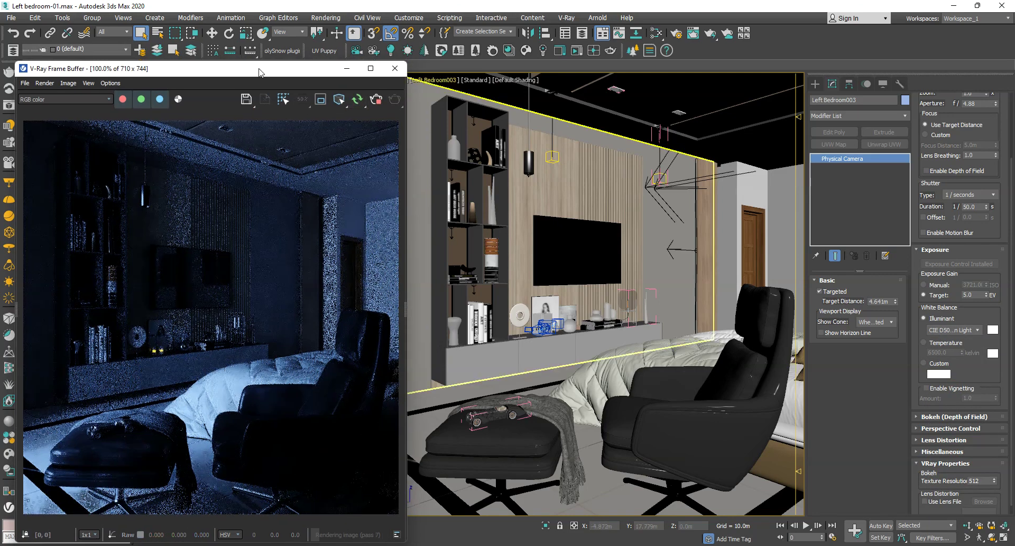
Turn on the V-Ray plane lights inside the bookshelf beside the TV wall
click(474, 121)
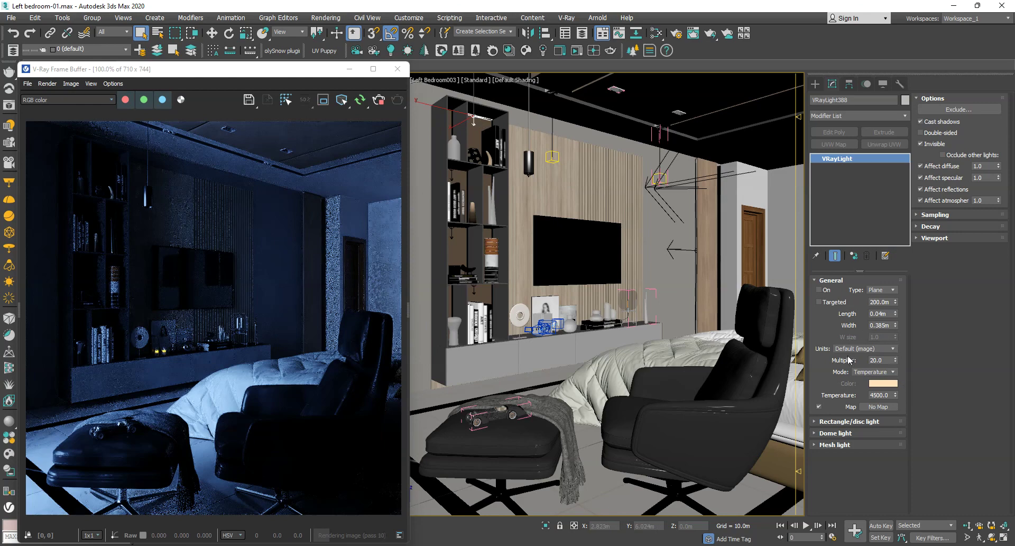
click(450, 173)
key(F3)
key(F3)
key(F3)
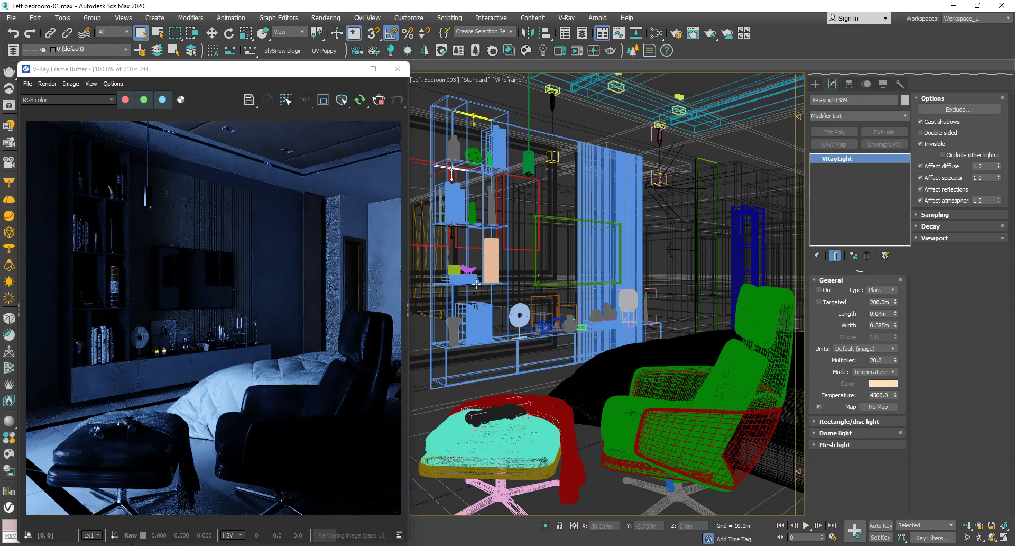
key(F3)
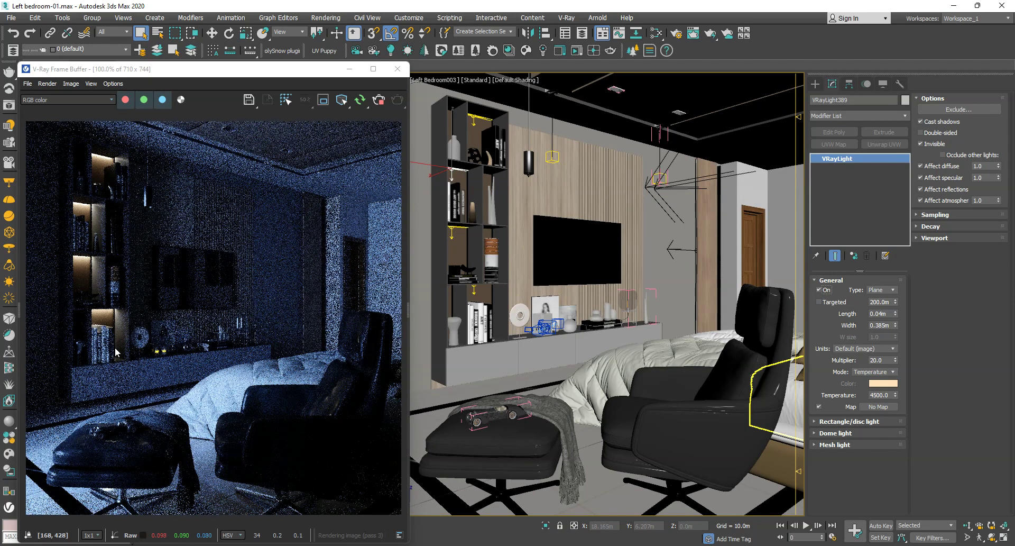
Limit selection to lights, turn on the disc light under the pendant lamp, and render the camera view
click(529, 167)
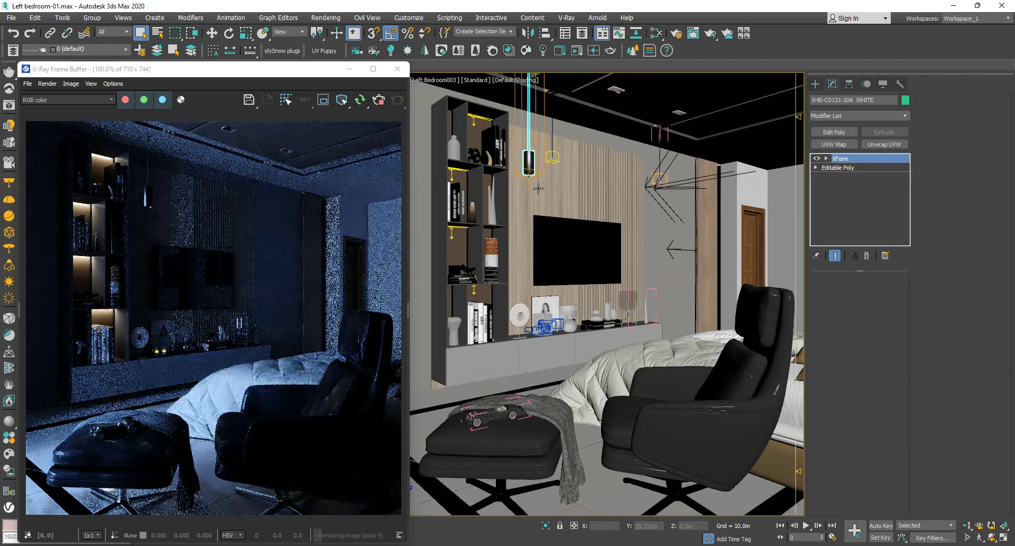
click(112, 32)
click(108, 63)
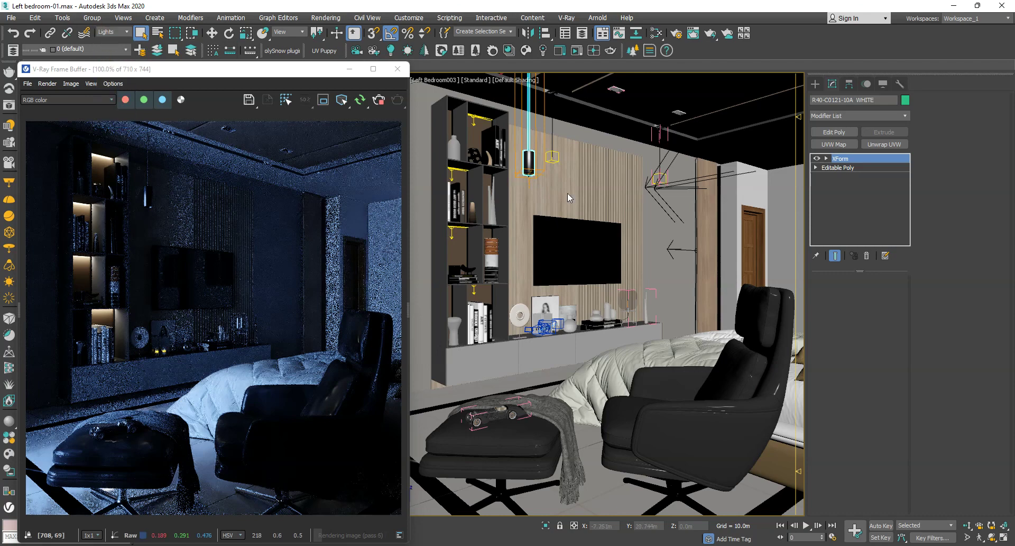
click(530, 177)
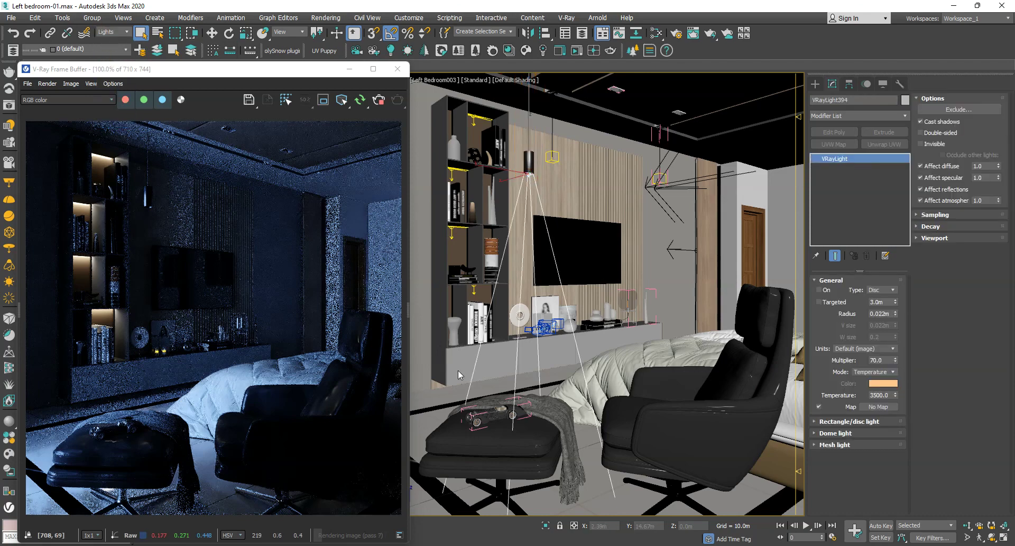
double_click(881, 395)
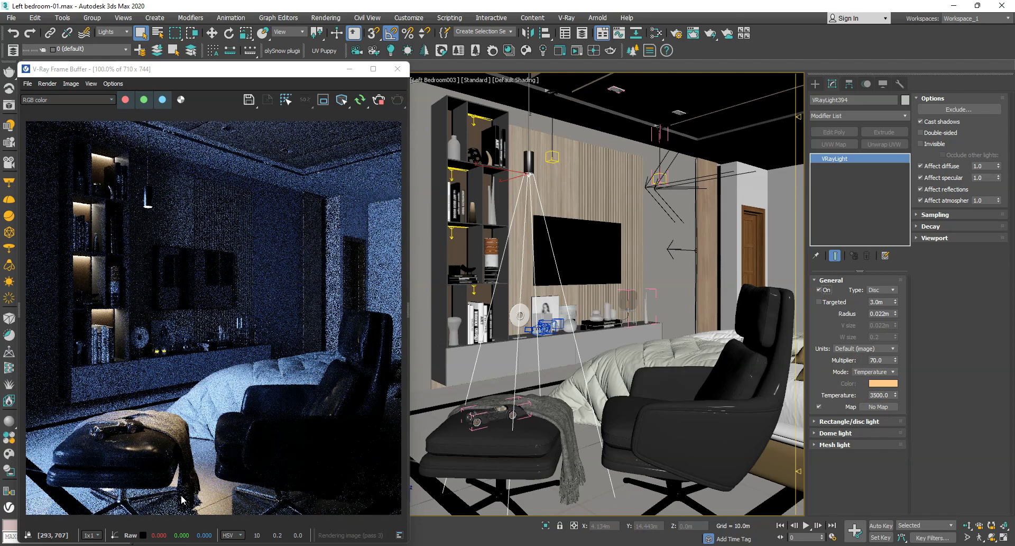
key(shift+q)
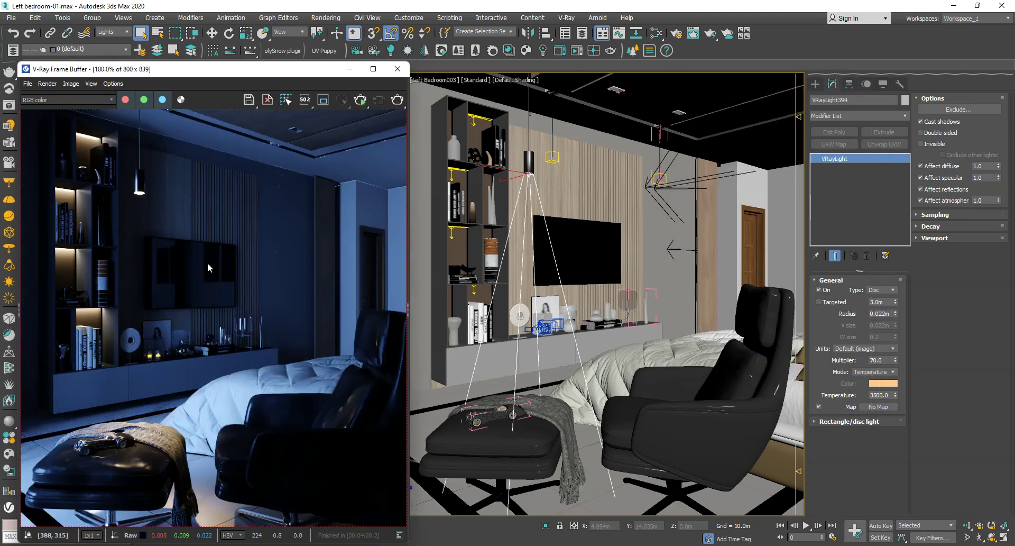
Enable the VRayIES ceiling spotlights, review their intensity value, and restart the interactive render
click(658, 133)
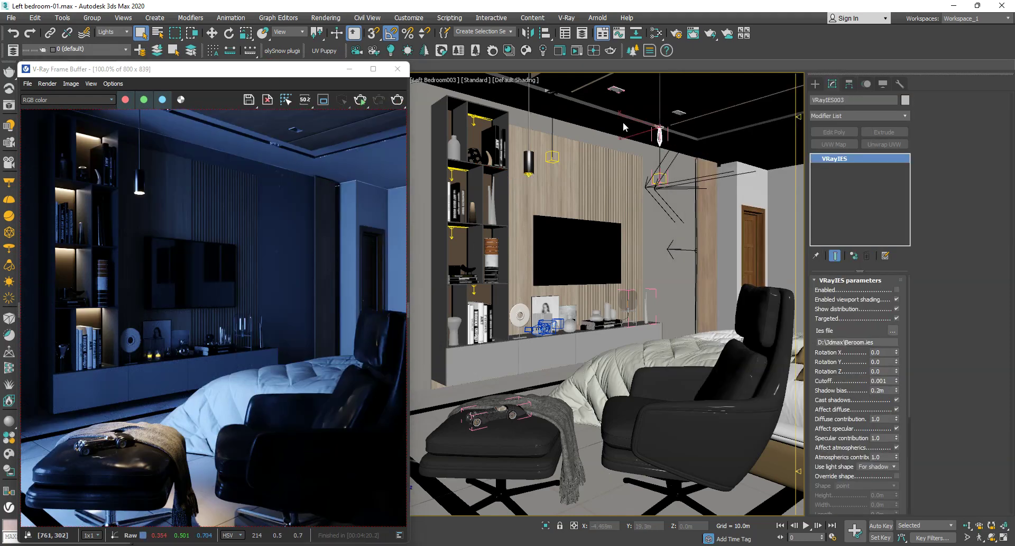
click(551, 99)
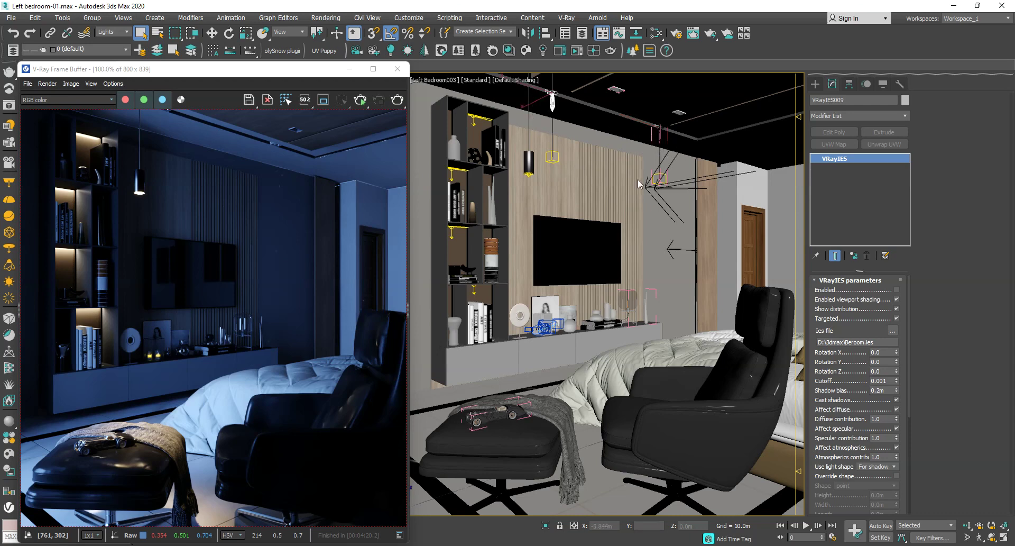
click(897, 290)
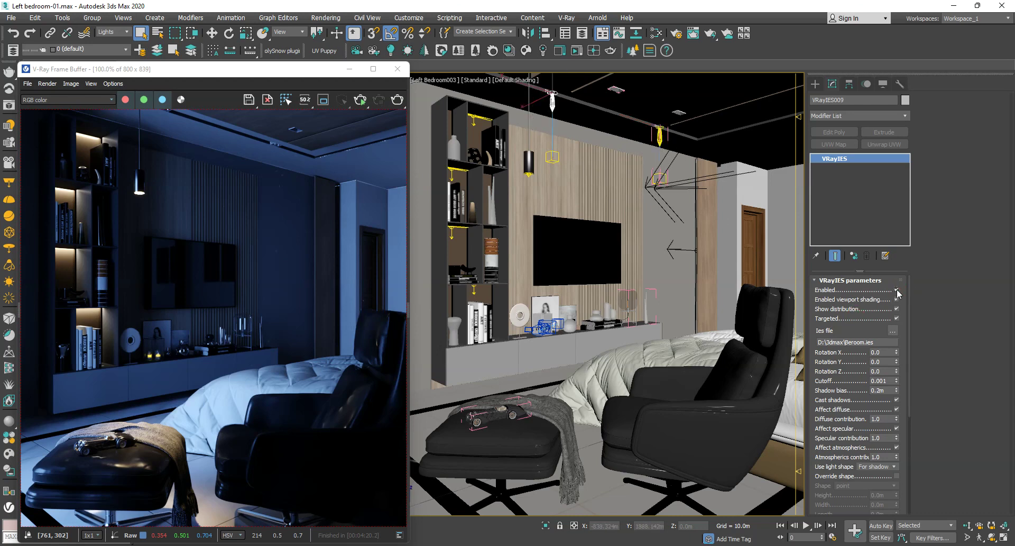
scroll(887, 292, down, 3)
click(881, 307)
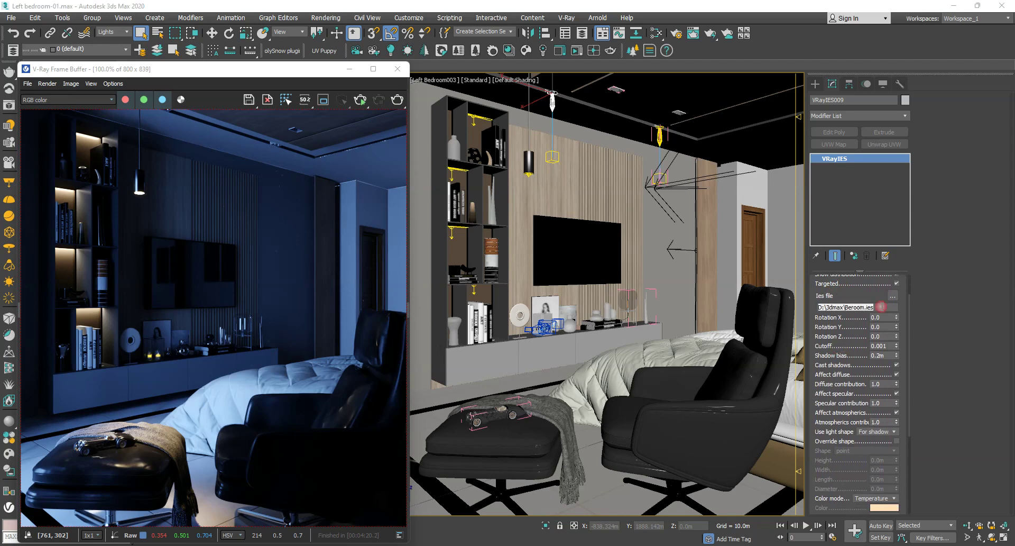
scroll(846, 317, down, 9)
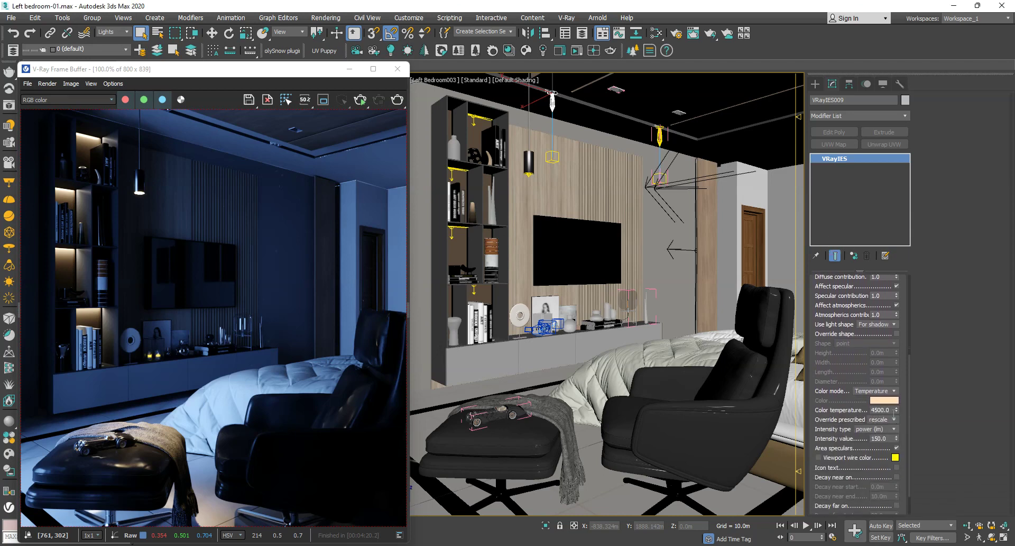
double_click(872, 439)
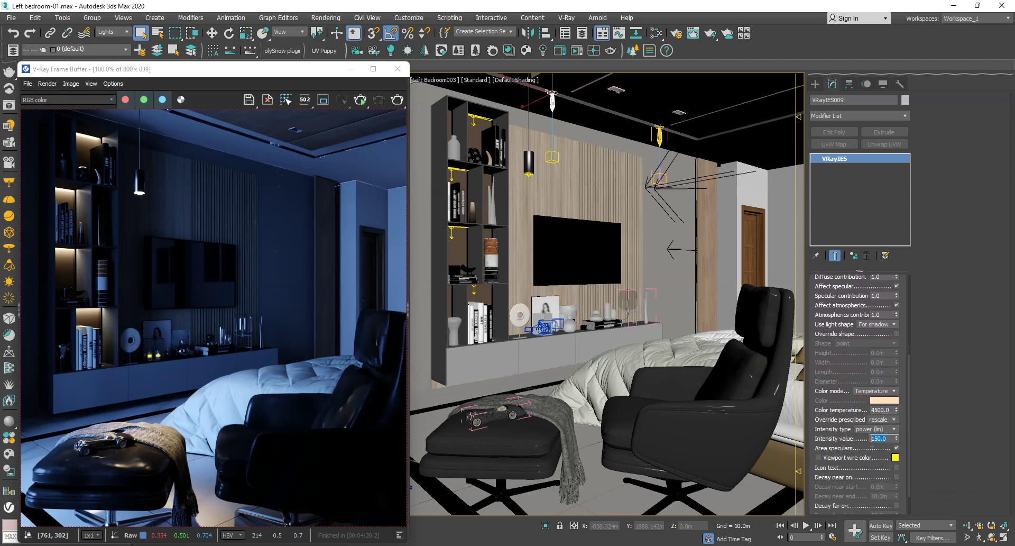
click(360, 104)
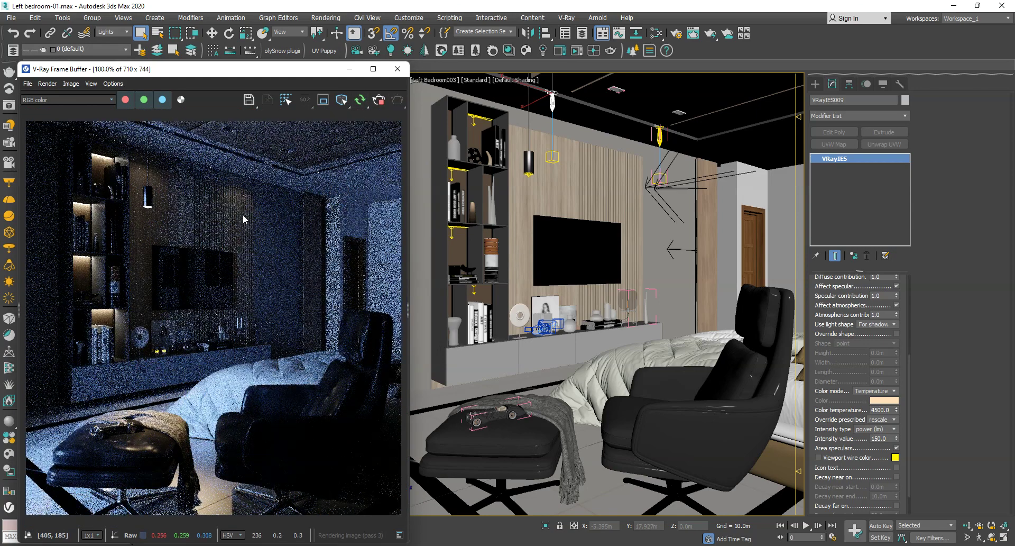
Turn on the vertical V-Ray plane light at the far edge of the TV wall
click(695, 249)
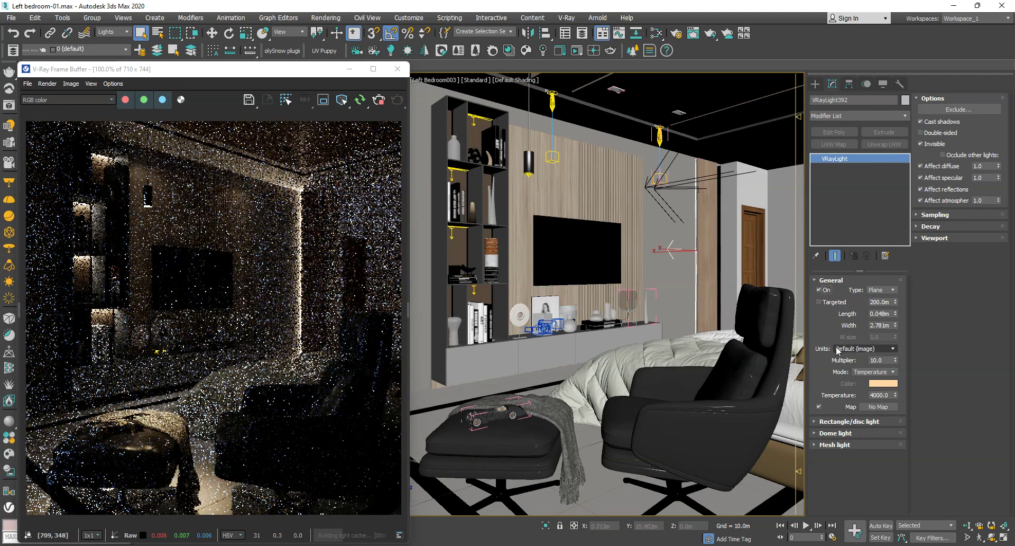
drag(891, 395, 859, 391)
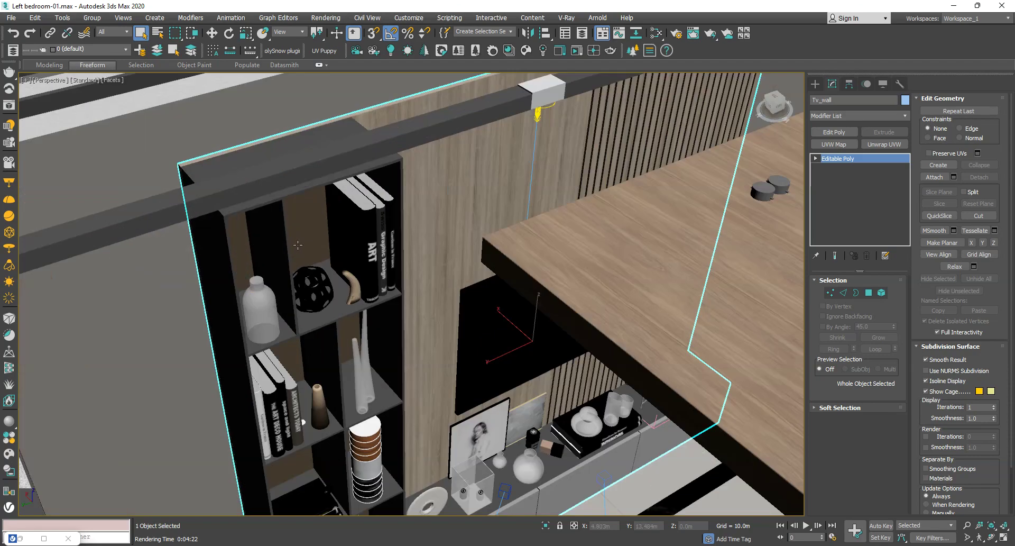
Select the Tv_wall polygons with material ID 3 and return to the Left Bedroom003 camera view
scroll(344, 285, up, 5)
scroll(345, 285, down, 5)
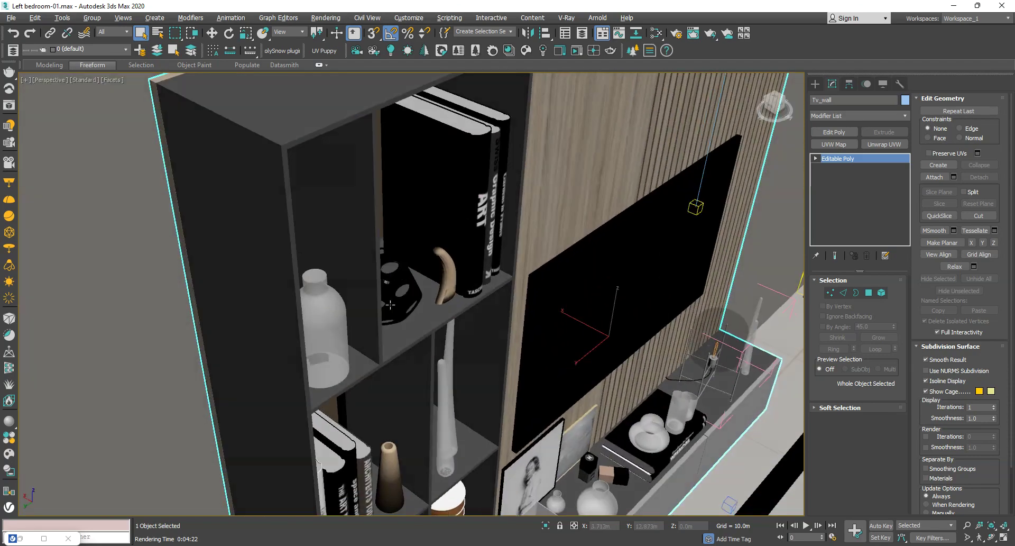
scroll(345, 285, up, 3)
key(4)
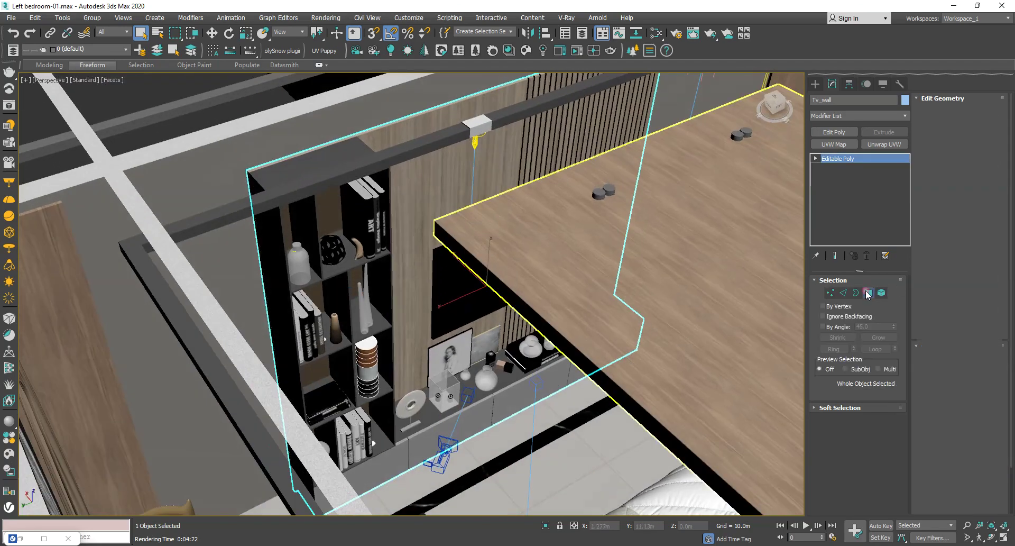
alt+middle_drag(395, 355, 377, 336)
click(939, 378)
mouse_move(478, 365)
alt+middle_down()
mouse_move(483, 319)
mouse_move(483, 356)
alt+middle_up()
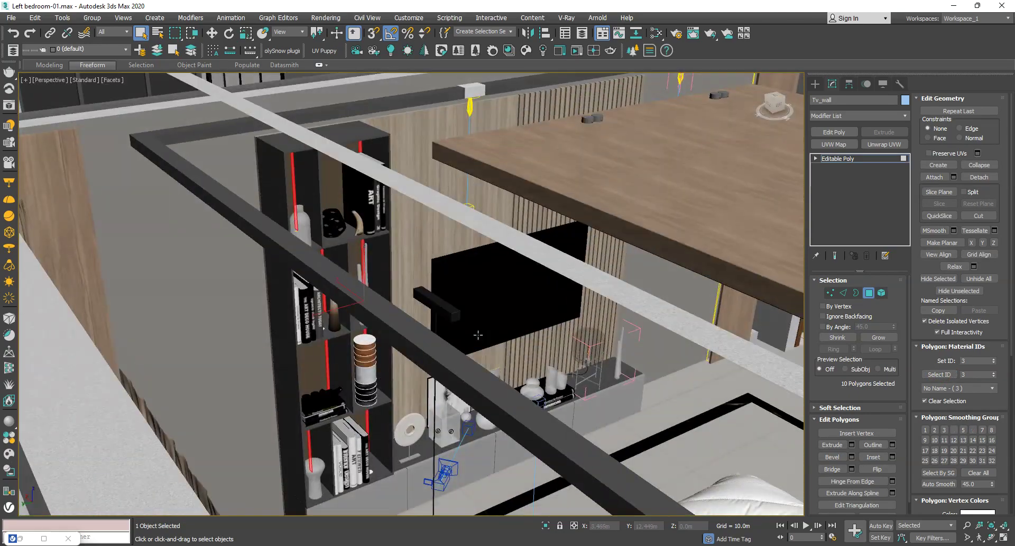
key(c)
double_click(482, 202)
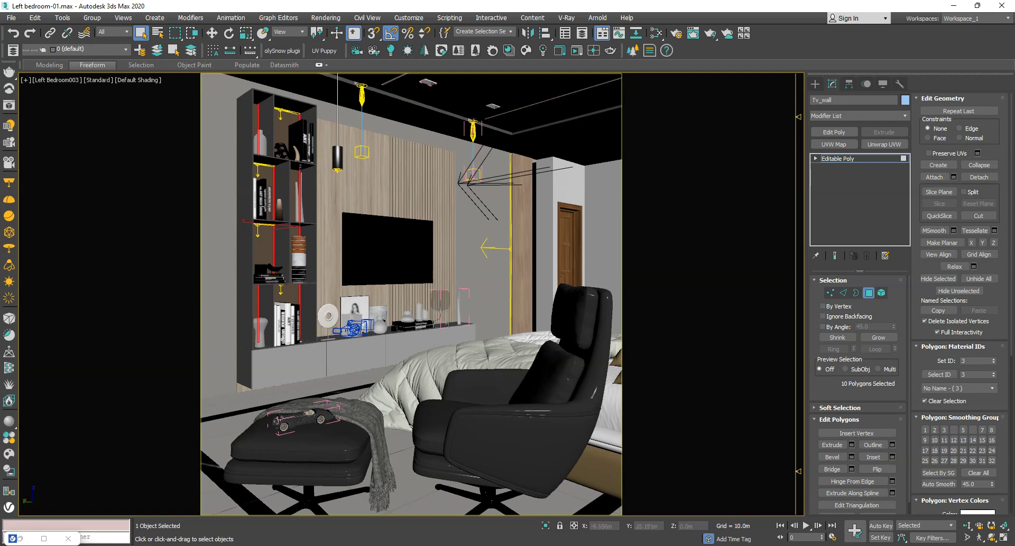
Set the color multiplier of the lighting_02 VRayLightMtl to 100 and check its light color
click(656, 33)
middle_drag(629, 205, 776, 248)
middle_drag(599, 272, 646, 244)
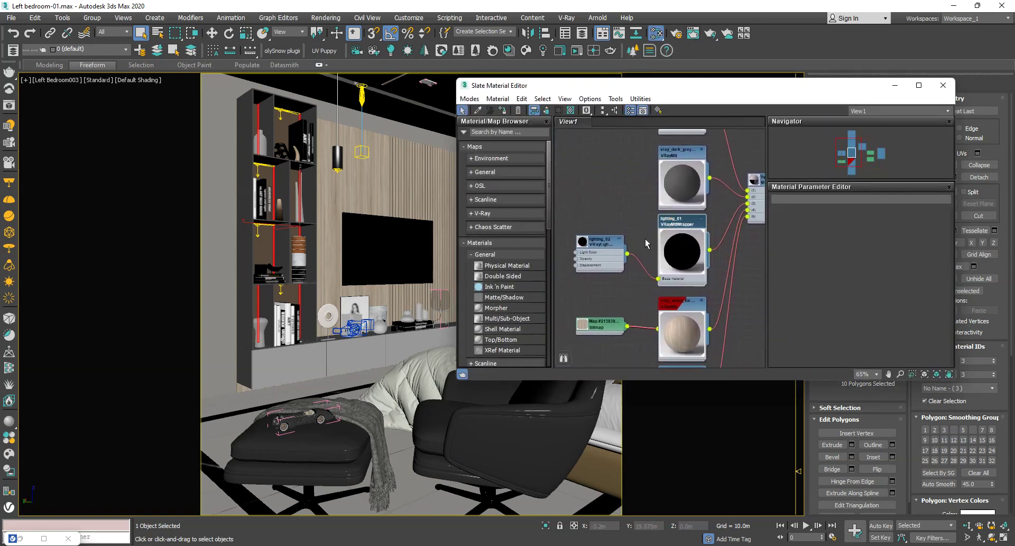
double_click(678, 223)
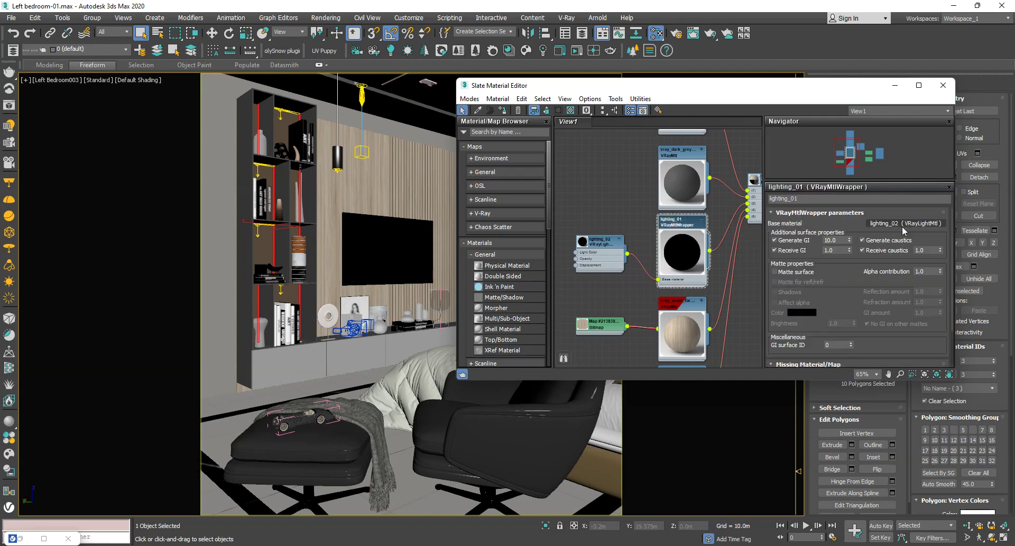
double_click(602, 246)
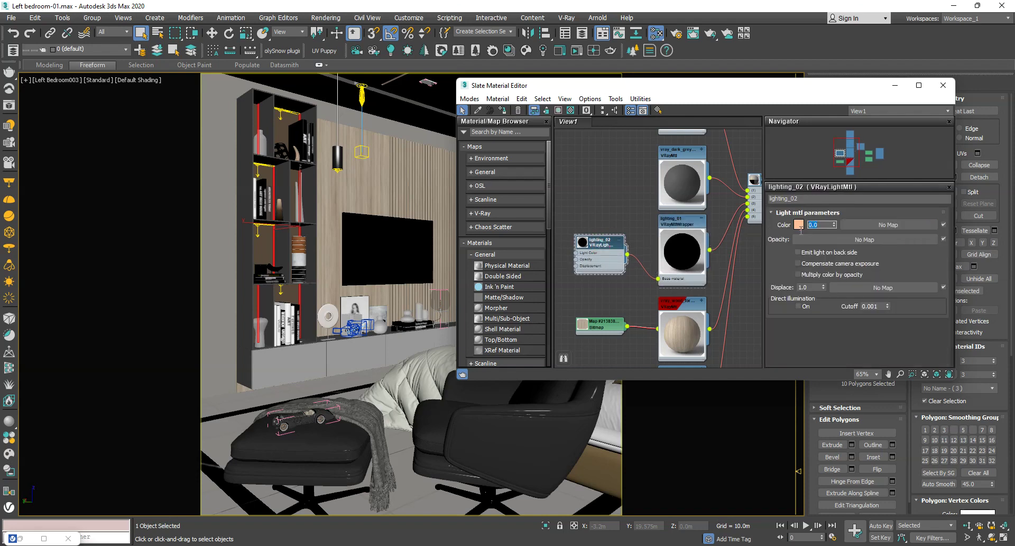
key(Return)
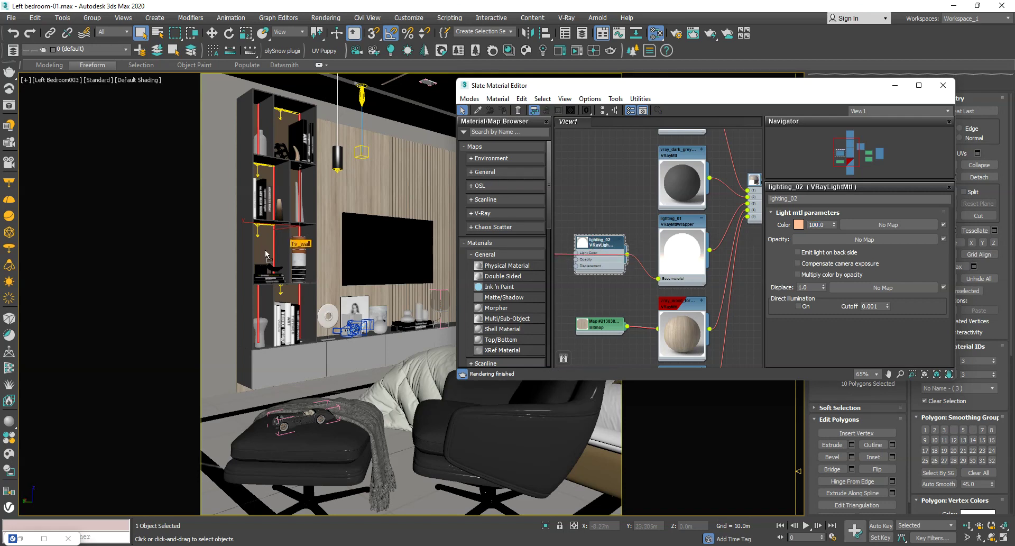
drag(272, 249, 278, 253)
click(797, 225)
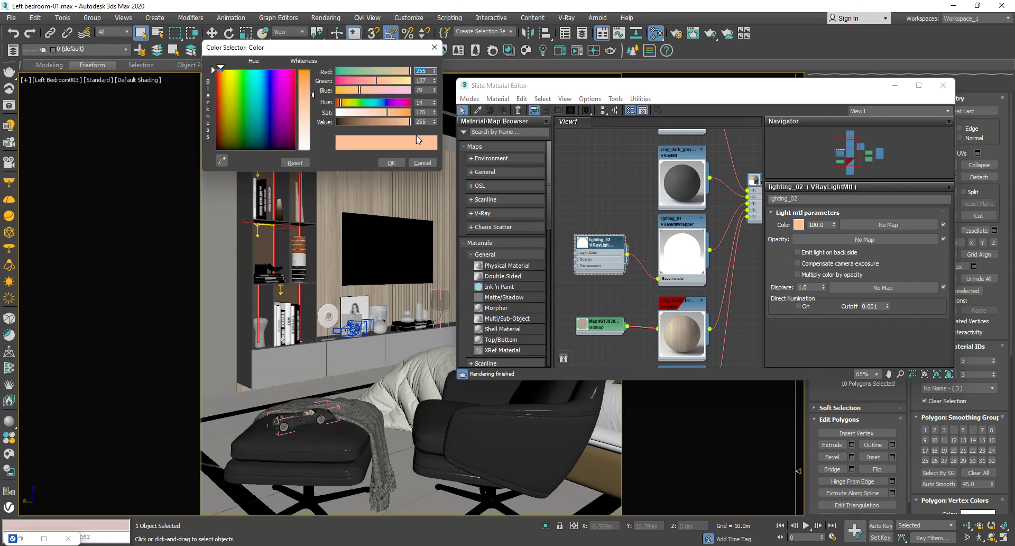
click(391, 163)
click(940, 87)
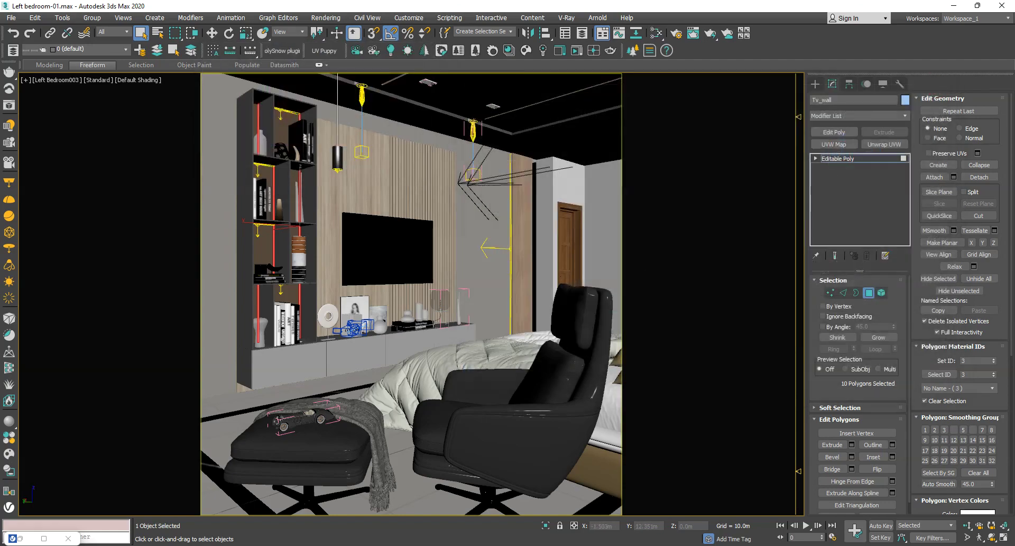
Restore the V-Ray Frame Buffer beside the camera view and restart the interactive render
key(alt+w)
click(20, 538)
click(364, 102)
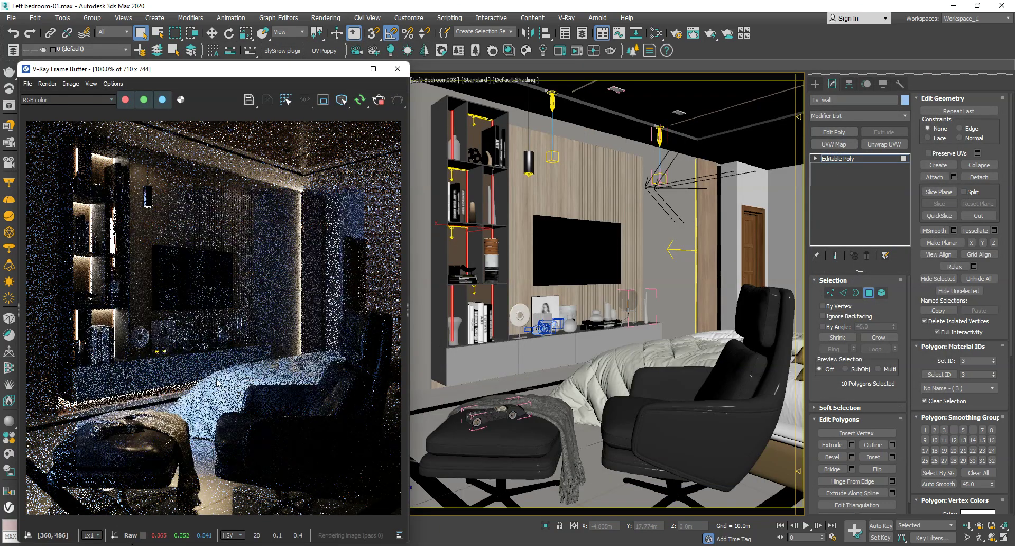
Limit selection to lights and turn on the two candle mesh lights inside the glass box on the TV console
click(544, 316)
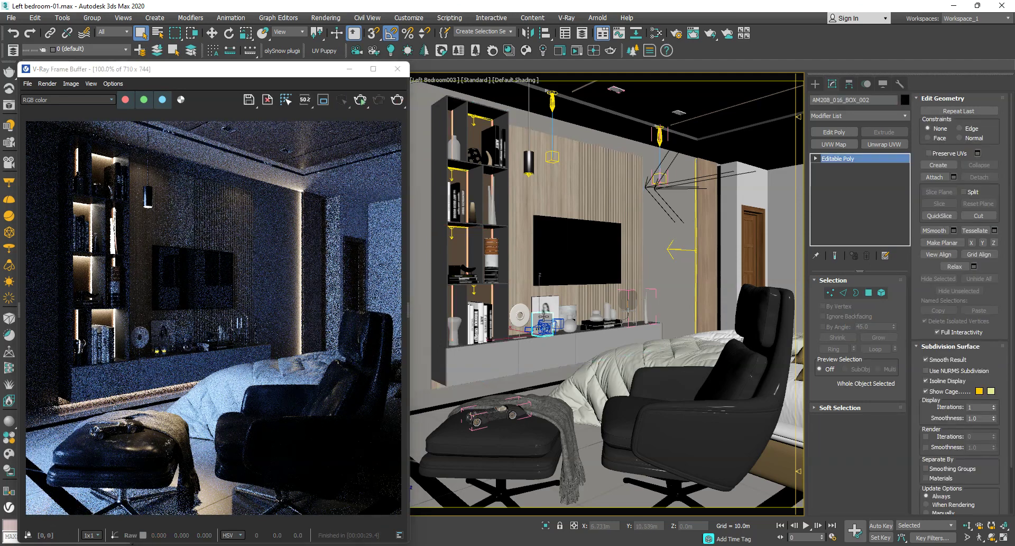
key(p)
key(z)
alt+middle_drag(559, 289, 599, 280)
scroll(617, 298, up, 5)
scroll(617, 298, down, 6)
click(114, 32)
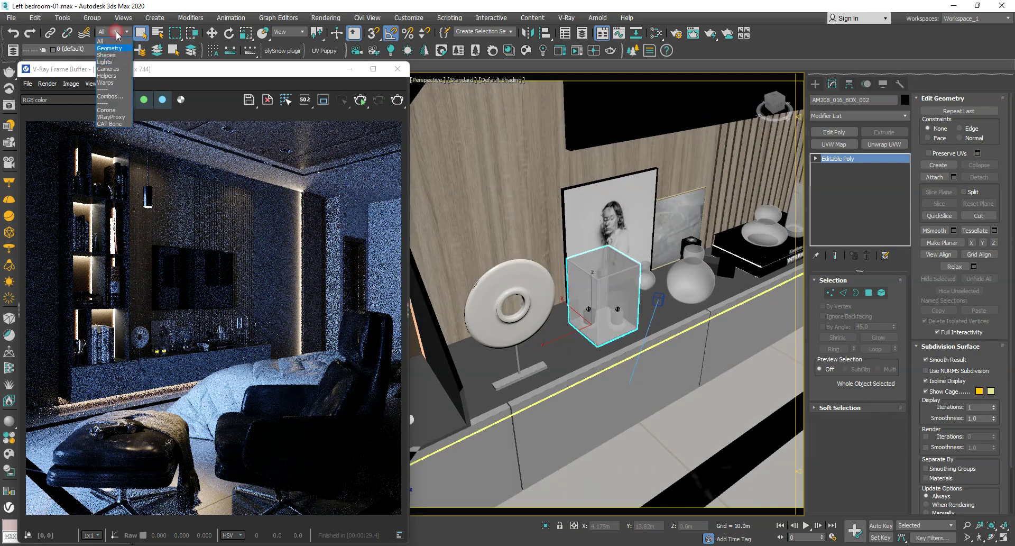
click(110, 62)
click(617, 310)
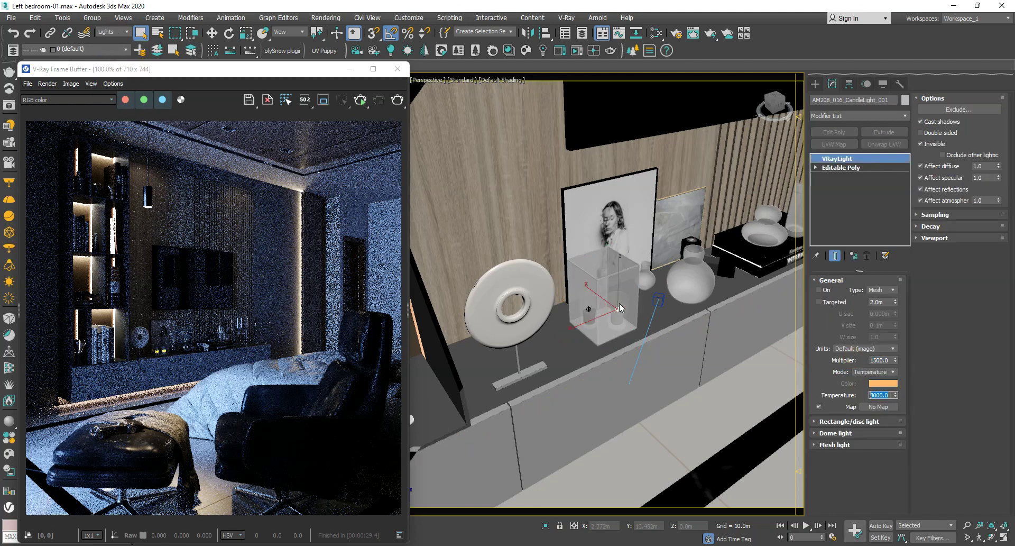
click(587, 308)
ctrl+click(616, 309)
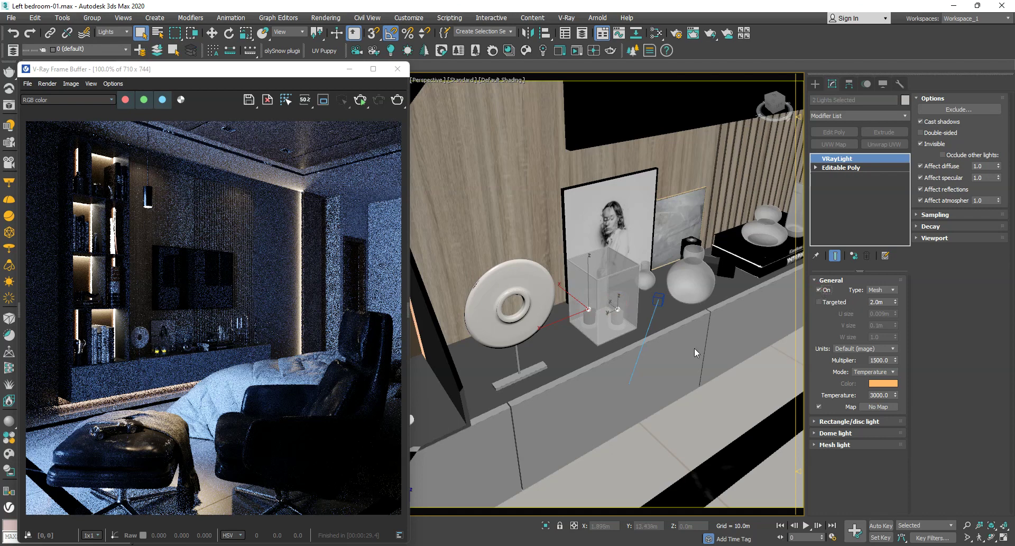
Reset the selection filter to All and select the bulb filament of the wire-frame lamp at the end of the TV console
middle_drag(711, 250, 519, 287)
scroll(700, 202, up, 2)
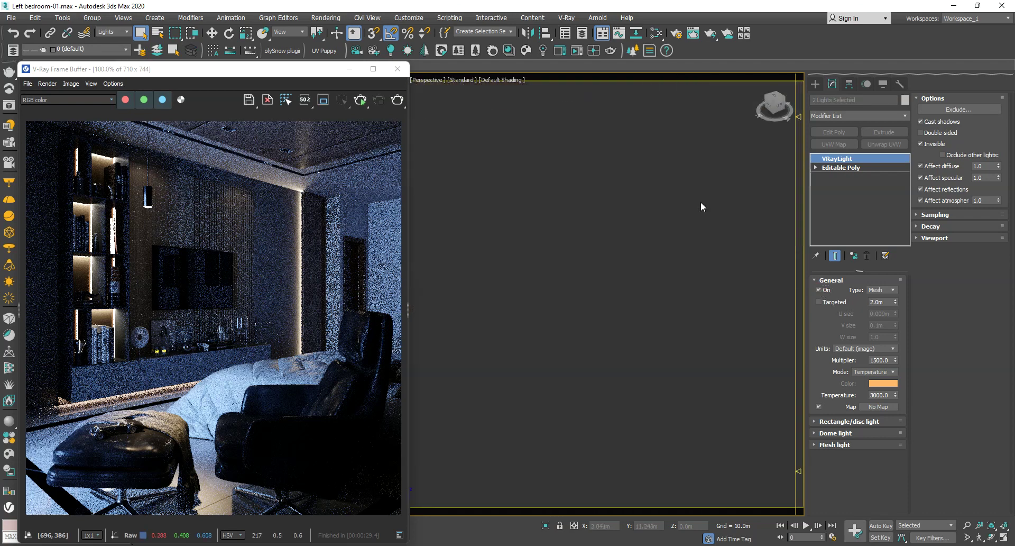
scroll(700, 201, down, 1)
click(687, 201)
click(113, 32)
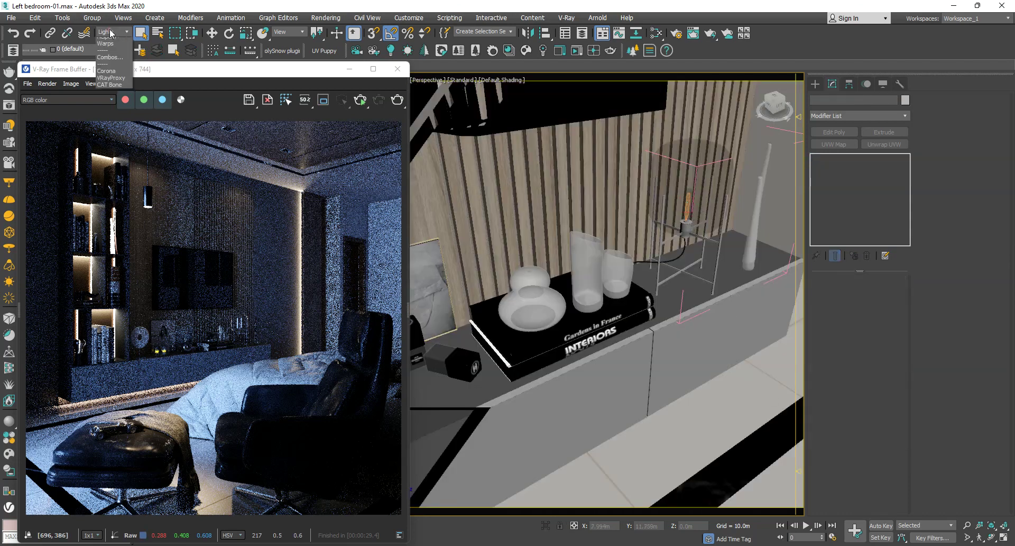
click(106, 41)
scroll(697, 199, up, 2)
click(680, 200)
Bring up the filament's L2w VRayLightMtl parameters in the Slate Material Editor beside the lamp
key(m)
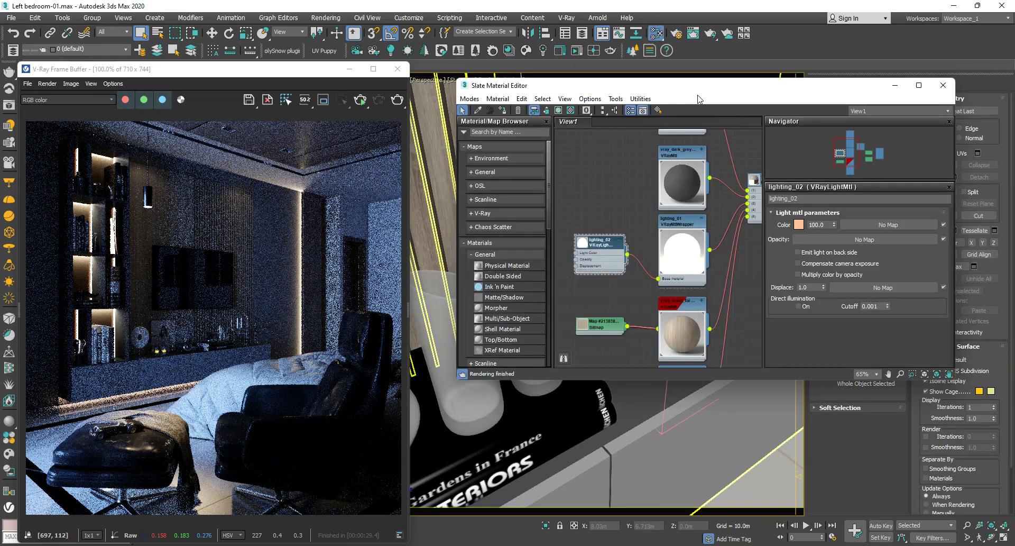
drag(748, 87, 387, 78)
middle_drag(355, 167, 326, 198)
click(333, 183)
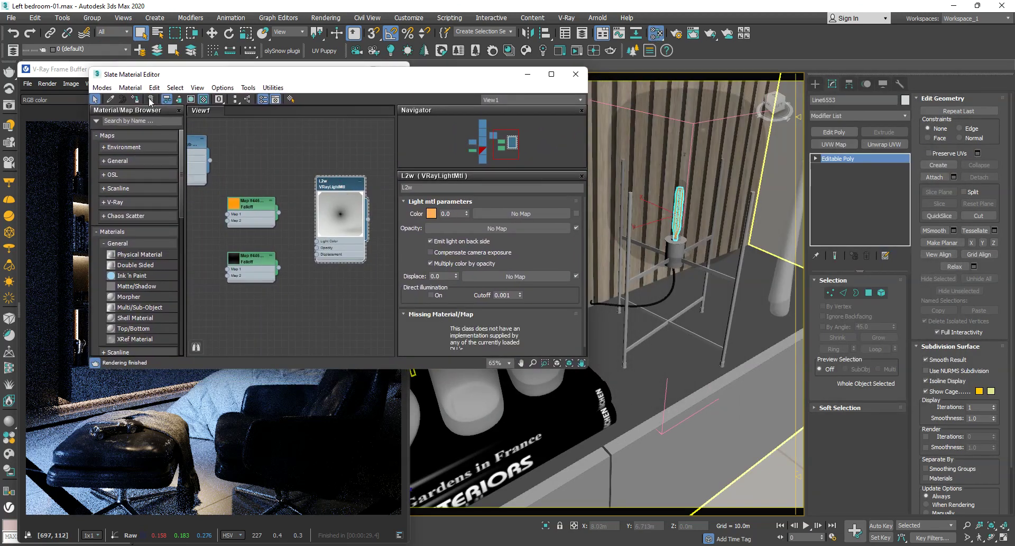
Check the orange color of the Falloff map and connect the two Falloff maps to the Light Color and Opacity of L2w
click(252, 206)
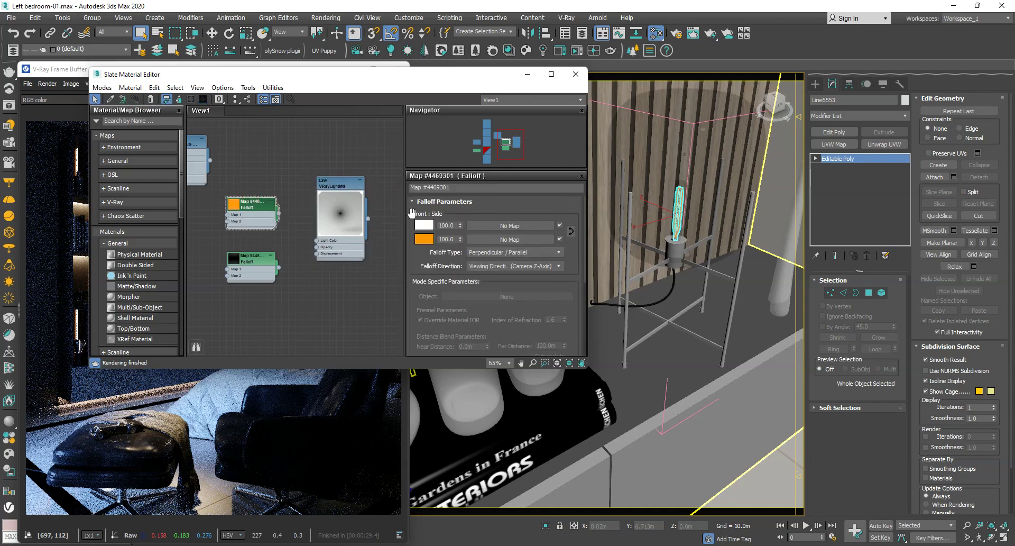
click(422, 239)
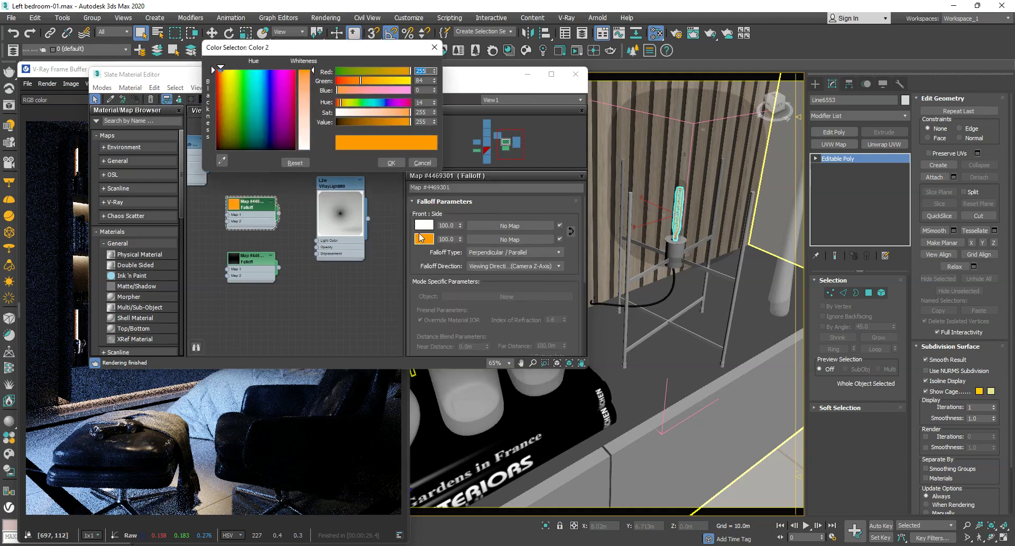
click(392, 163)
drag(316, 243, 316, 240)
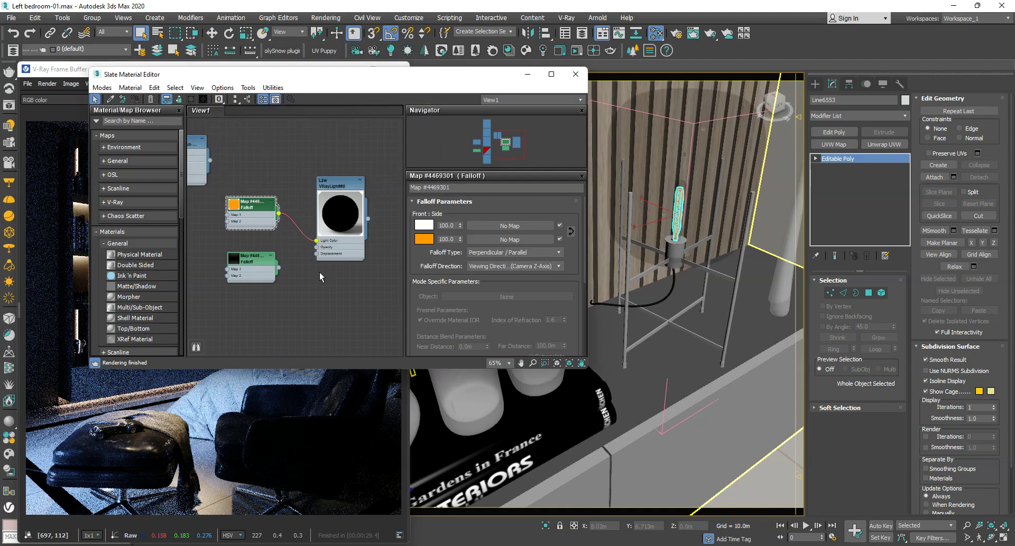
scroll(309, 281, up, 3)
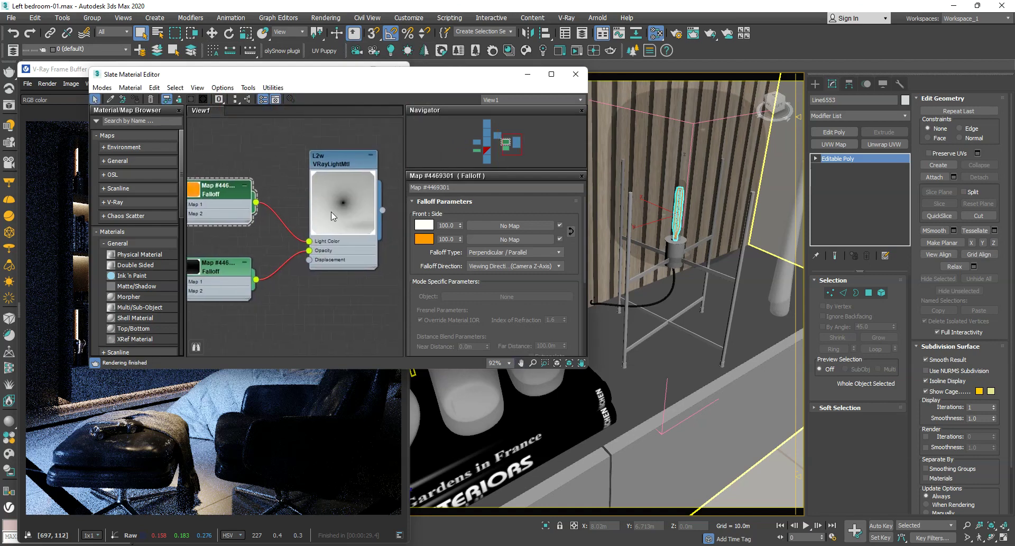
Set the color multiplier of the L2w VRayLightMtl to 600 and close the material editor
click(344, 167)
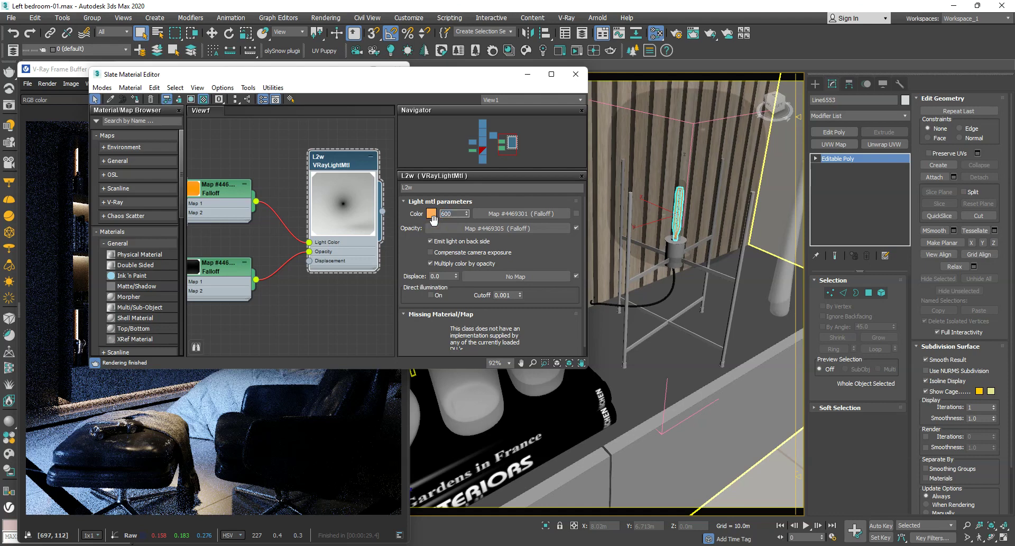
key(Return)
scroll(373, 200, down, 2)
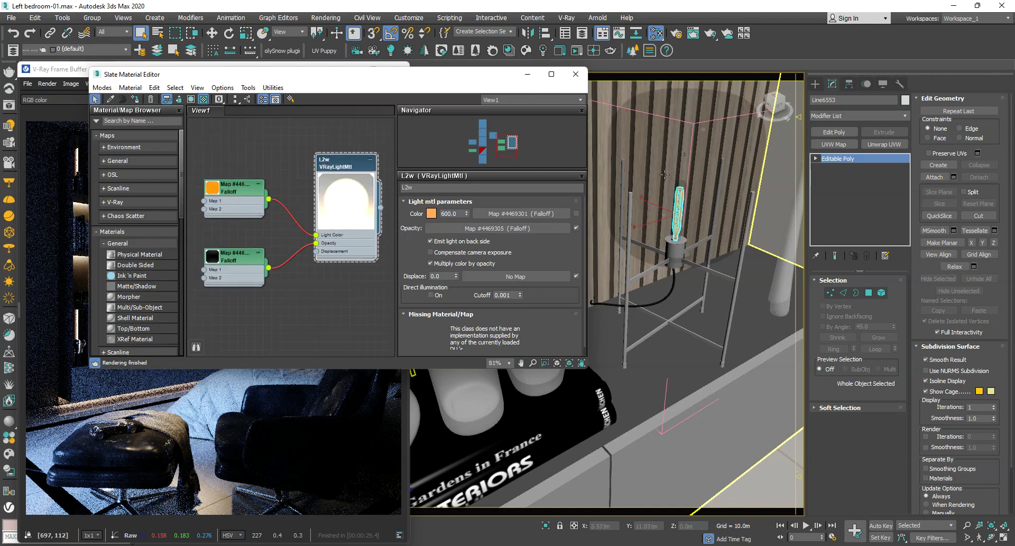
click(575, 74)
Return the viewport to the Left Bedroom003 camera view
scroll(608, 238, down, 5)
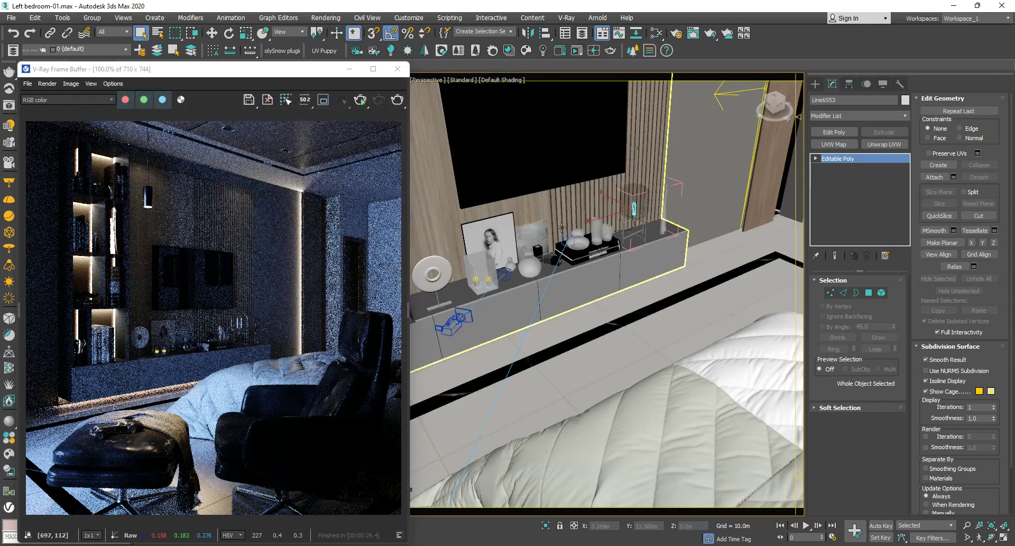
key(c)
double_click(480, 202)
drag(330, 69, 303, 71)
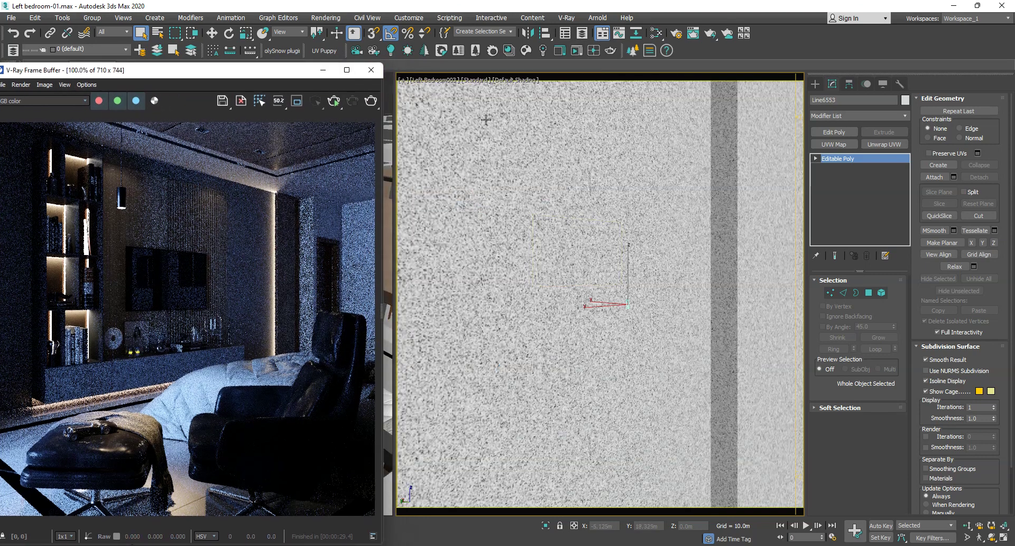
click(805, 464)
drag(800, 473, 801, 471)
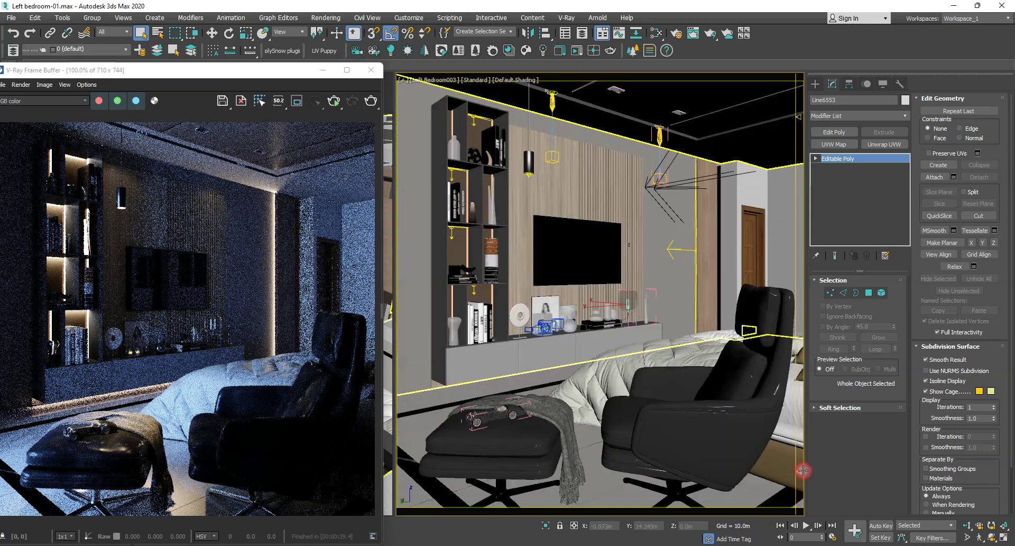
Run the interactive render with a render region around the decor on the TV console
drag(255, 70, 287, 70)
click(329, 99)
click(368, 102)
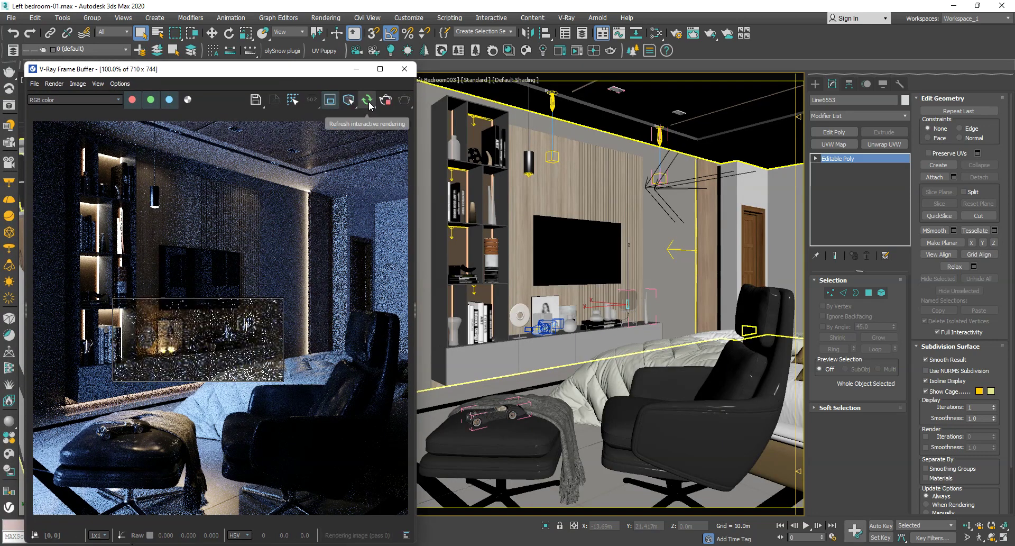
click(368, 102)
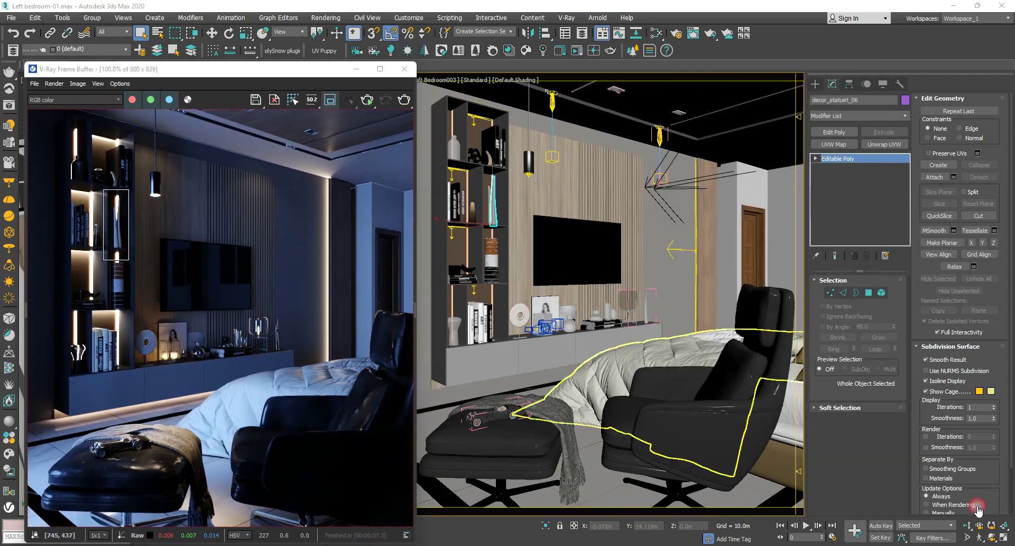
Turn on the long V-Ray plane light CoronaLight077_VRayLight002 by the slatted panel near the armchair
click(685, 428)
key(p)
scroll(596, 290, down, 7)
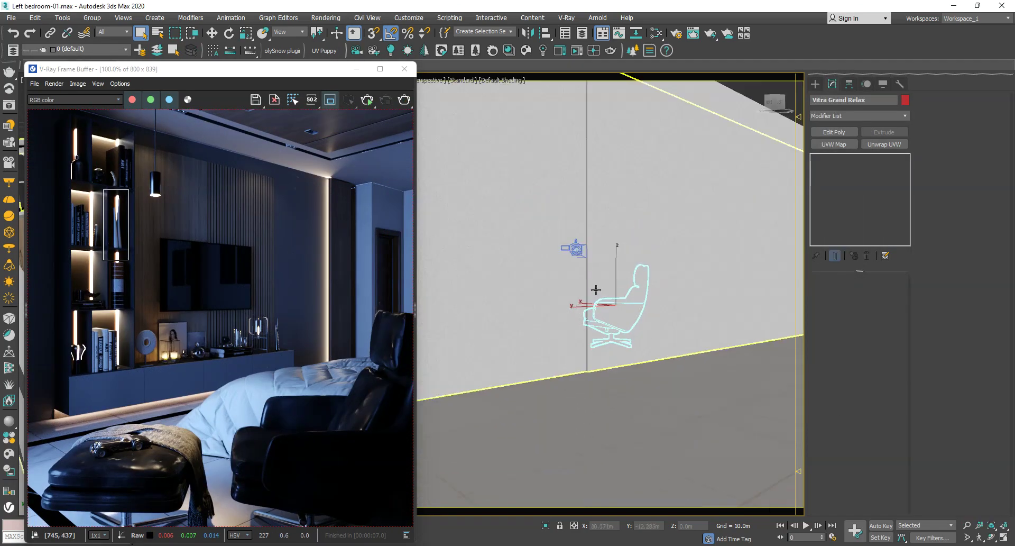
alt+middle_drag(591, 302, 608, 319)
scroll(607, 319, up, 10)
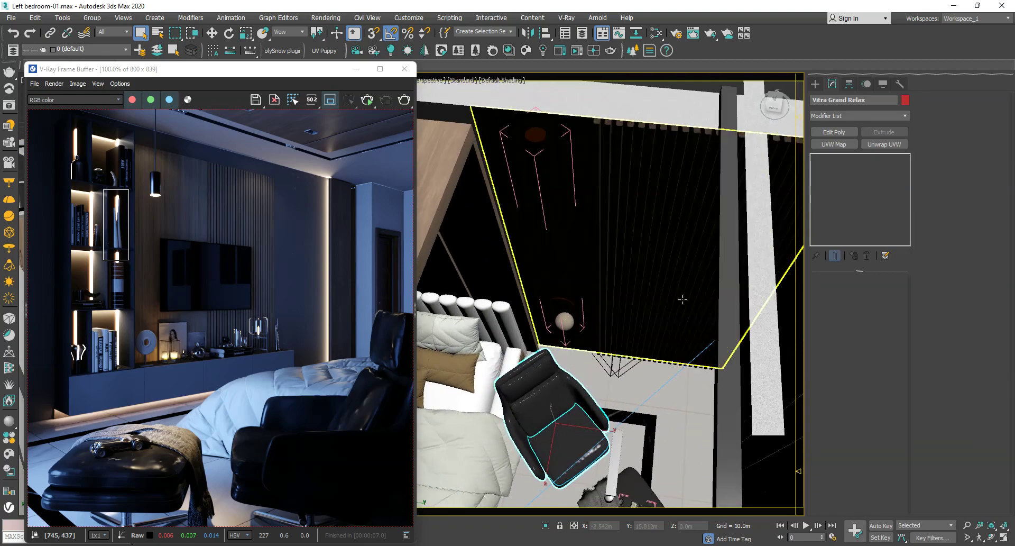
click(611, 374)
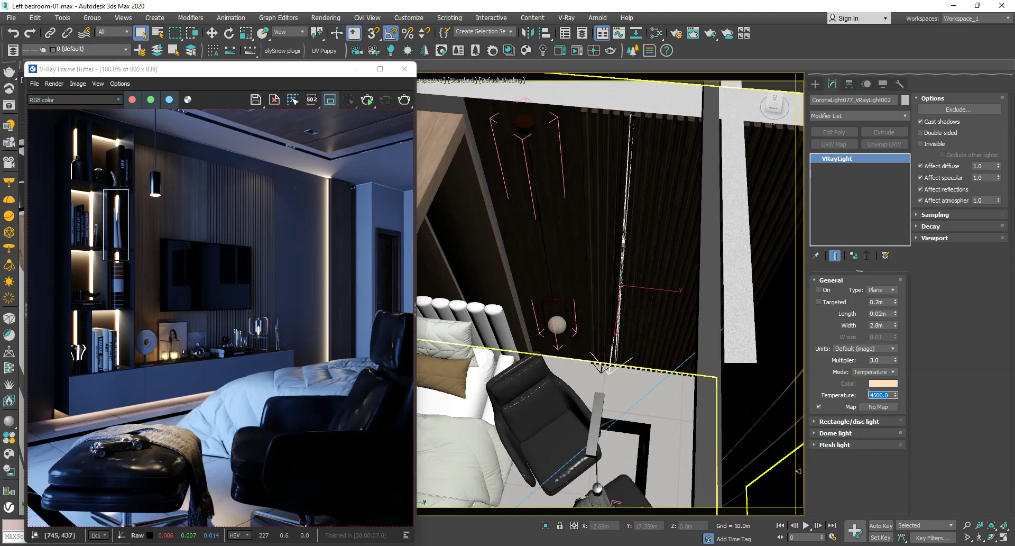
click(819, 289)
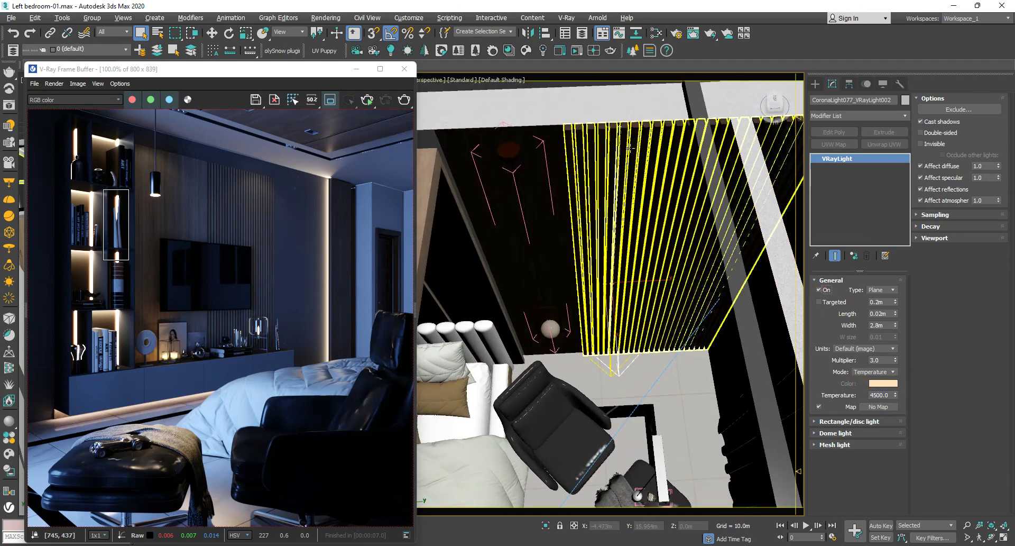
Turn on the V-Ray plane light CoronaLight079_VRayLight along the edge of the slatted panel near the desk
alt+middle_drag(612, 325, 828, 233)
scroll(555, 304, down, 2)
scroll(587, 227, down, 2)
scroll(617, 223, up, 2)
alt+middle_drag(617, 223, 673, 302)
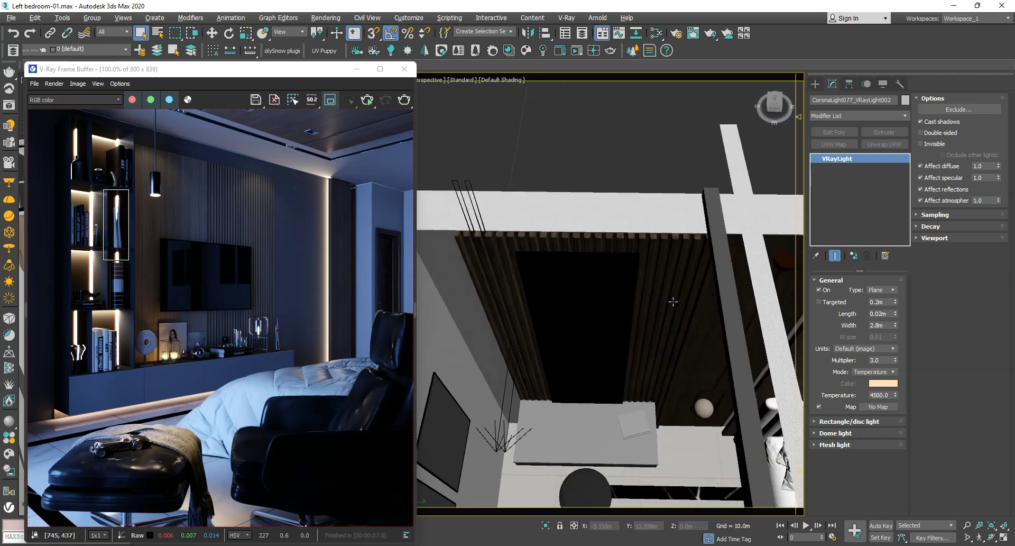
click(480, 218)
click(818, 290)
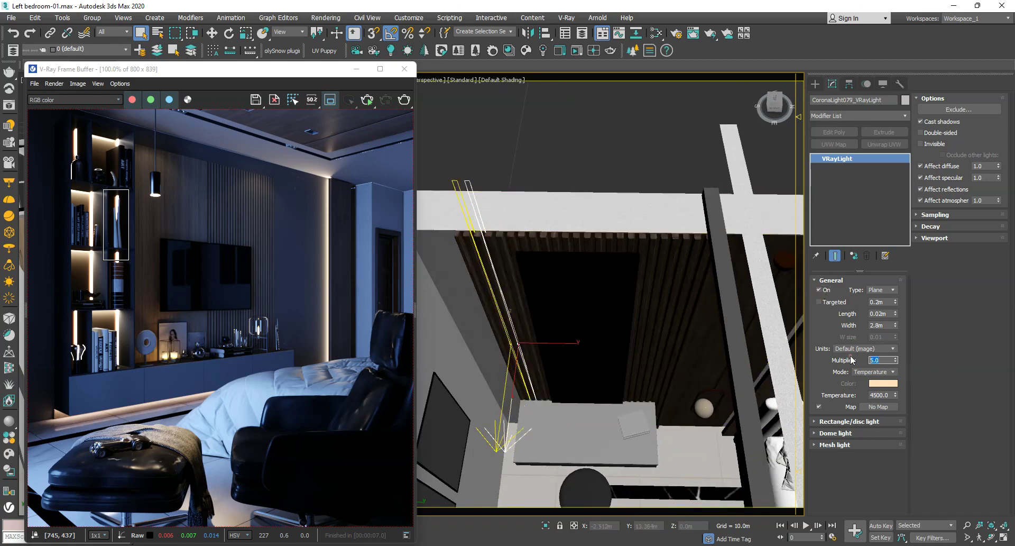
Show the scene in wireframe, limit selection to lights and turn on the sphere light inside the pendant lamp beside the bed
middle_drag(506, 335, 516, 261)
scroll(568, 296, down, 5)
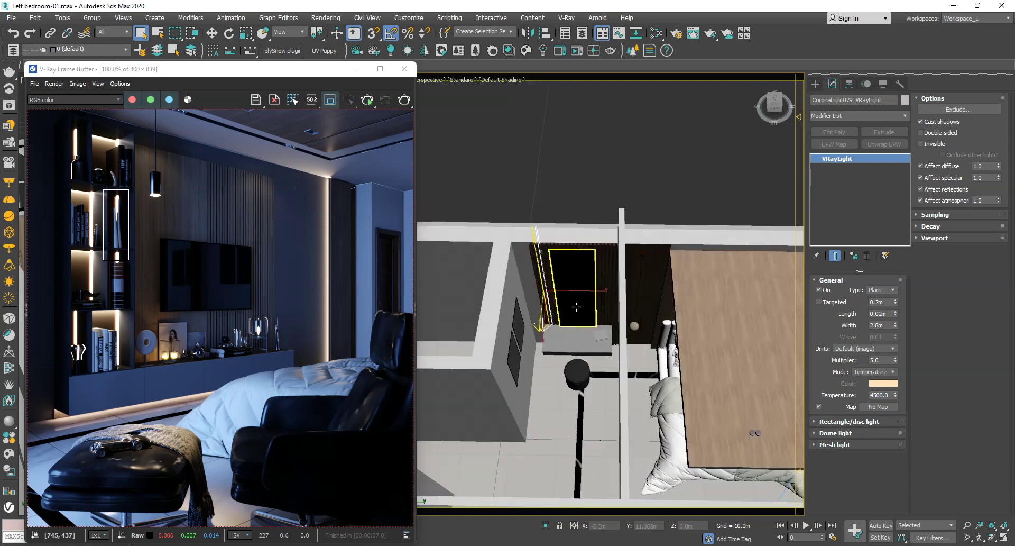
alt+middle_drag(714, 339, 688, 339)
alt+middle_drag(682, 402, 698, 414)
scroll(722, 412, up, 6)
key(F3)
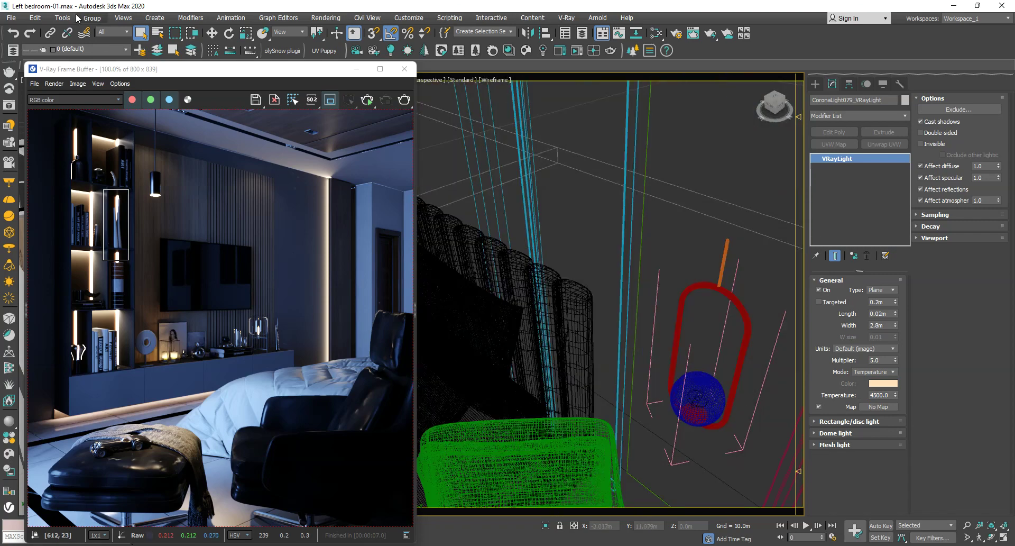
click(112, 32)
click(108, 67)
click(690, 397)
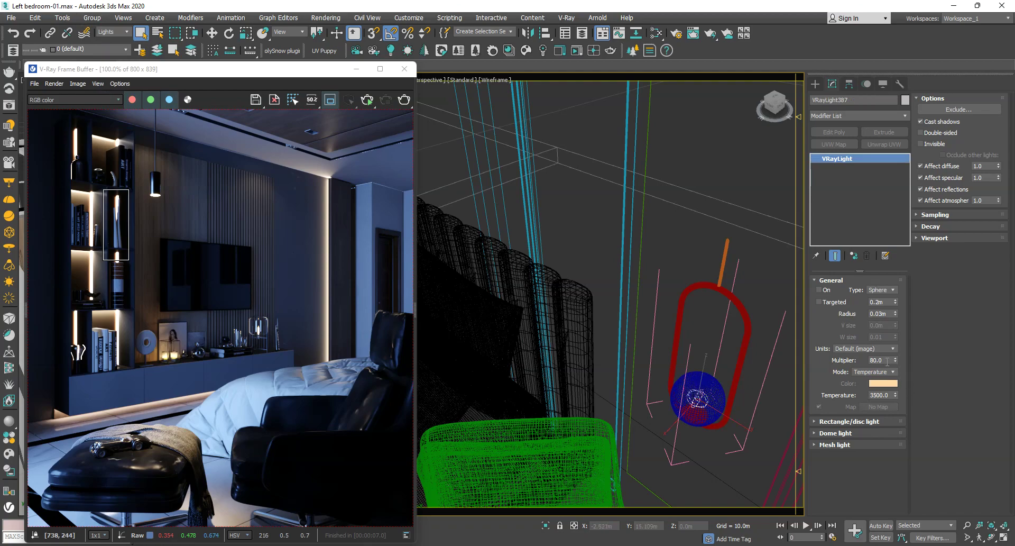
Return to the Left Bedroom003 camera view and render the frame
scroll(657, 315, down, 7)
alt+middle_drag(655, 312, 580, 325)
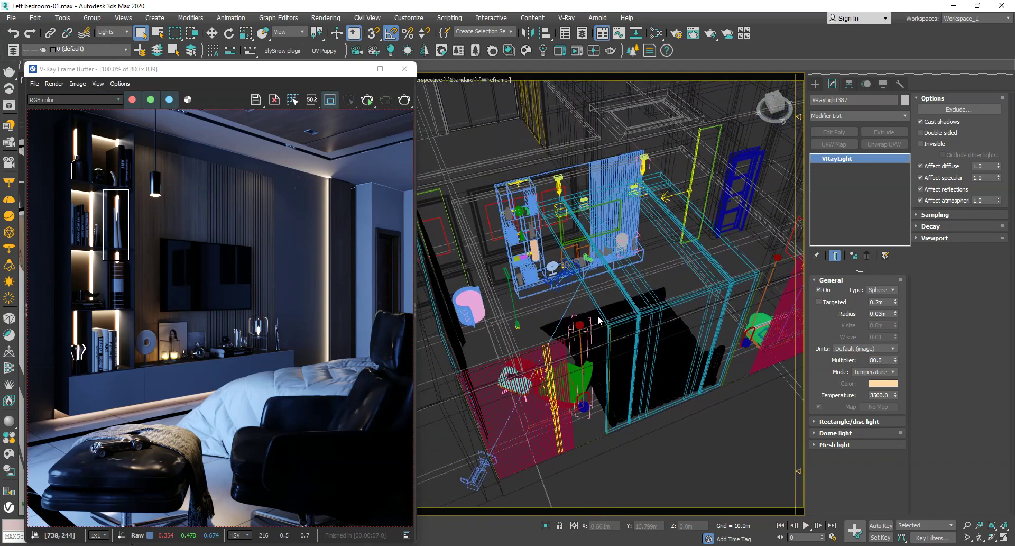
key(c)
double_click(493, 201)
key(shift+q)
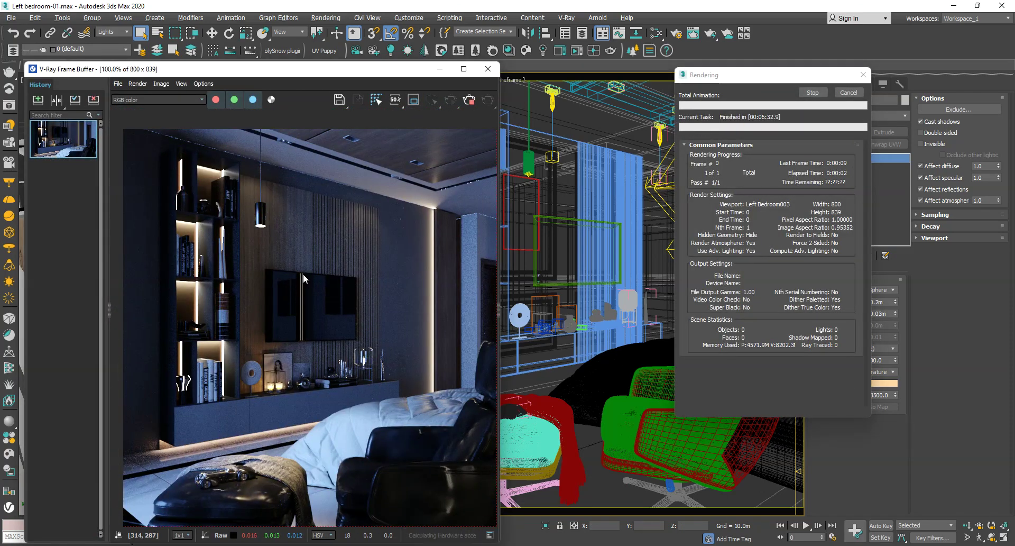
Compare the new render with the previous one in an A/B split from the frame buffer history, then end the comparison
click(62, 176)
click(55, 101)
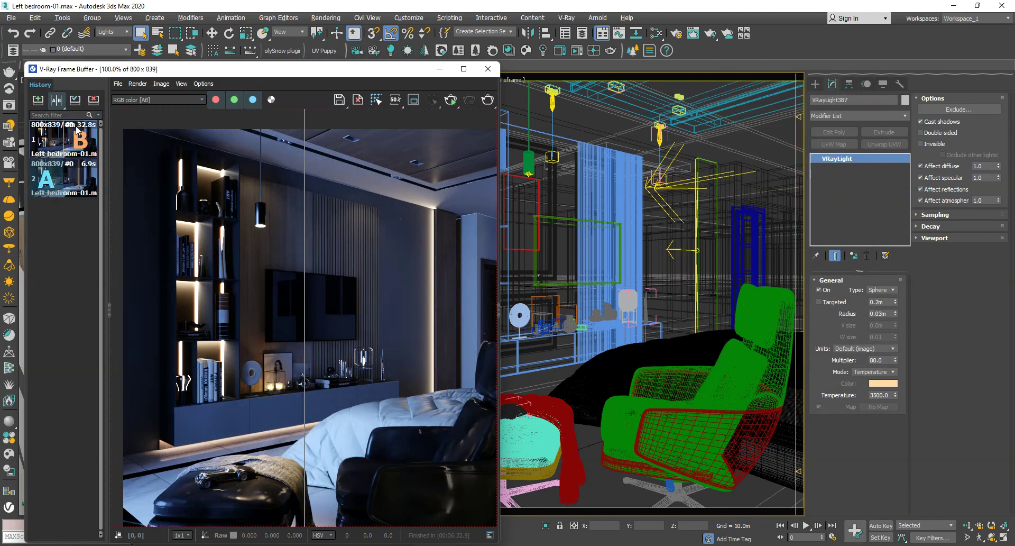
scroll(311, 227, down, 2)
scroll(306, 254, up, 4)
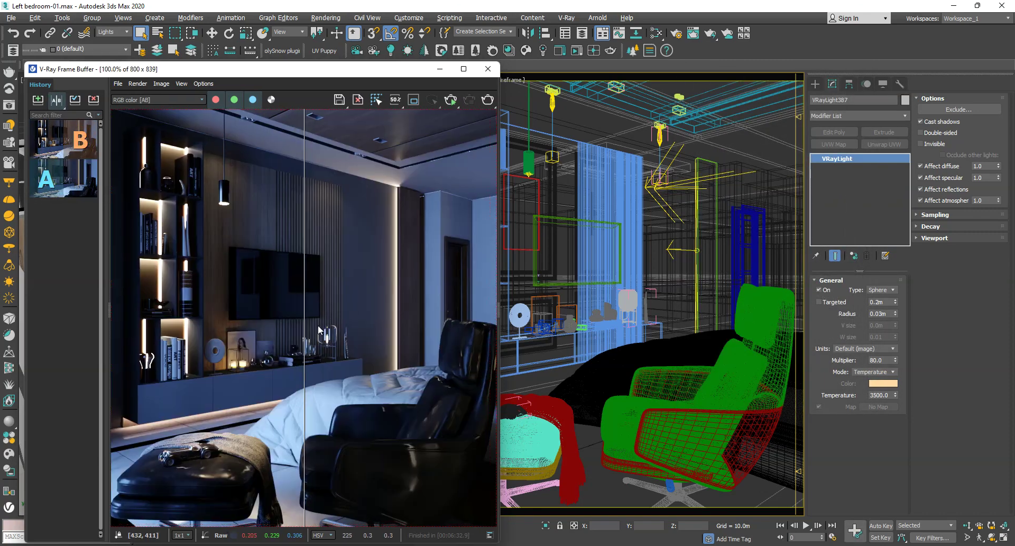
drag(304, 267, 259, 251)
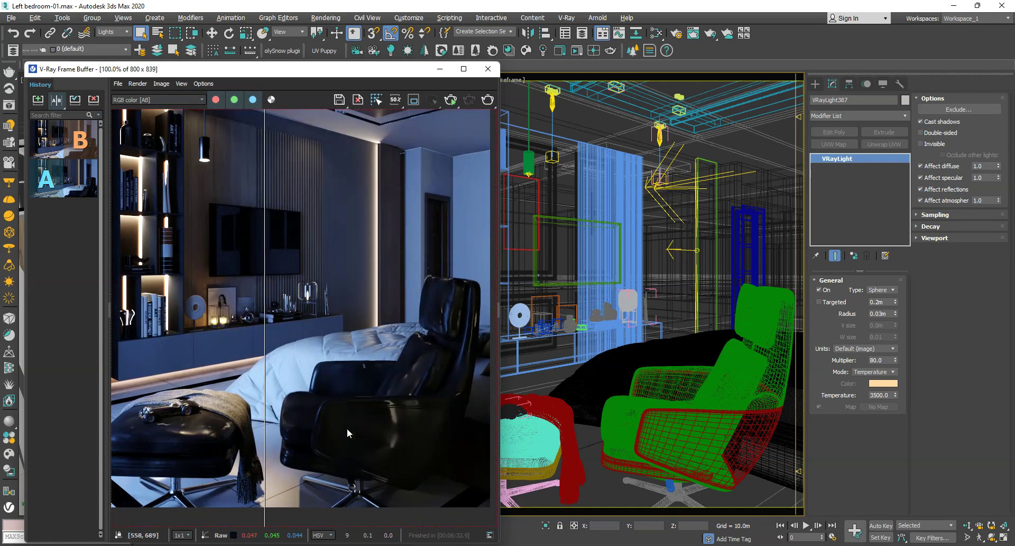
drag(264, 425, 154, 413)
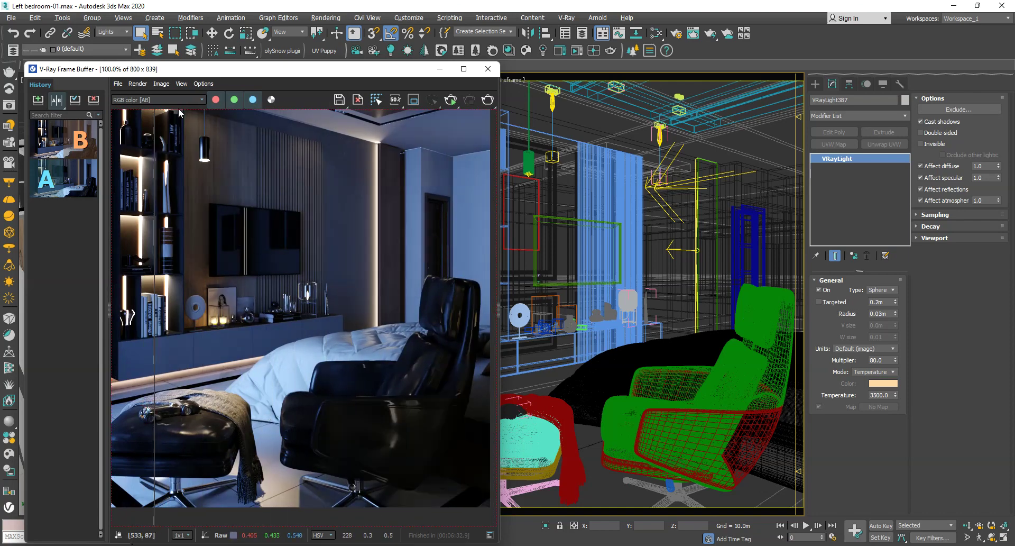
click(56, 100)
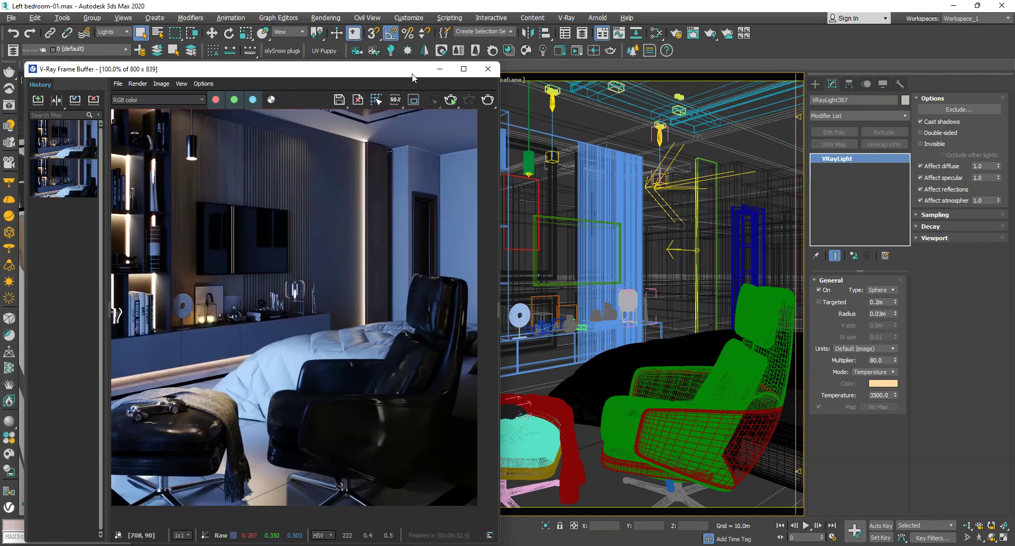
Turn on the V-Ray dome light Dome001 outside the building and render the frame
drag(412, 78, 779, 80)
click(57, 343)
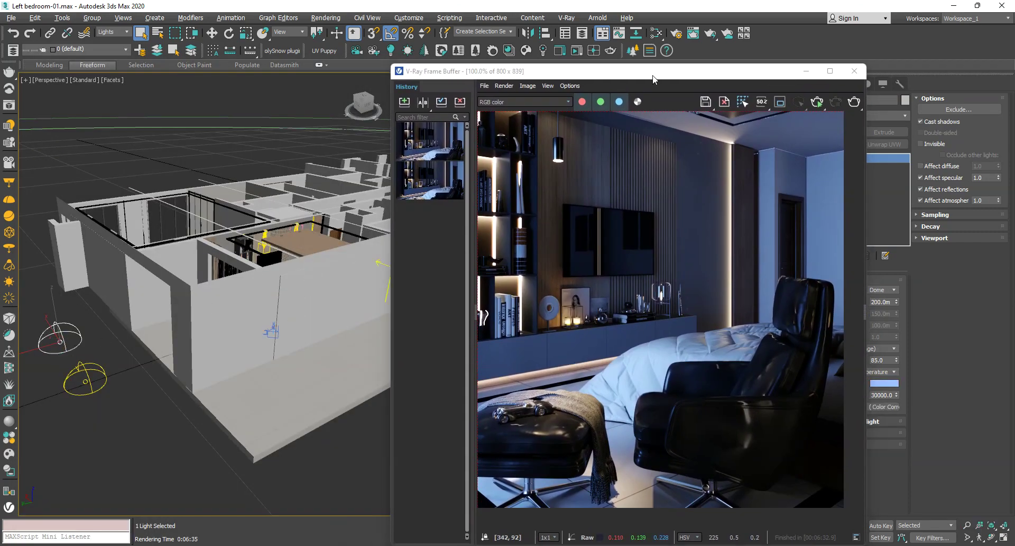
drag(662, 72, 231, 67)
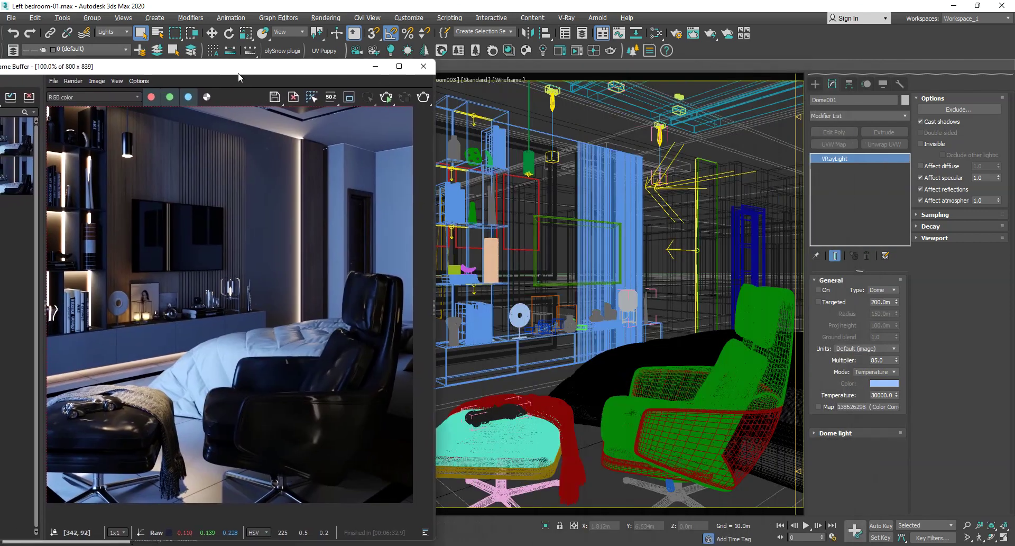
click(822, 291)
drag(893, 394, 868, 395)
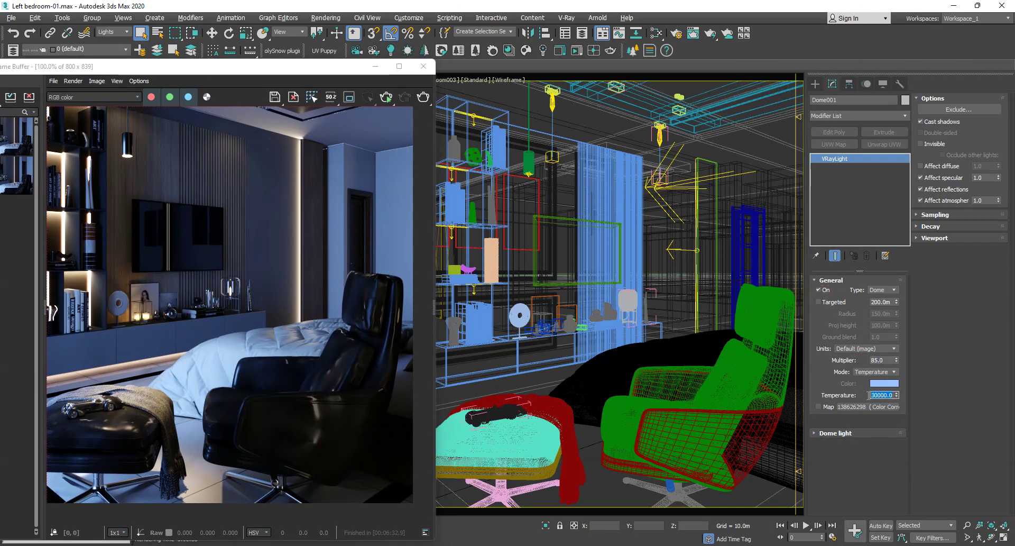
drag(343, 66, 346, 53)
click(426, 83)
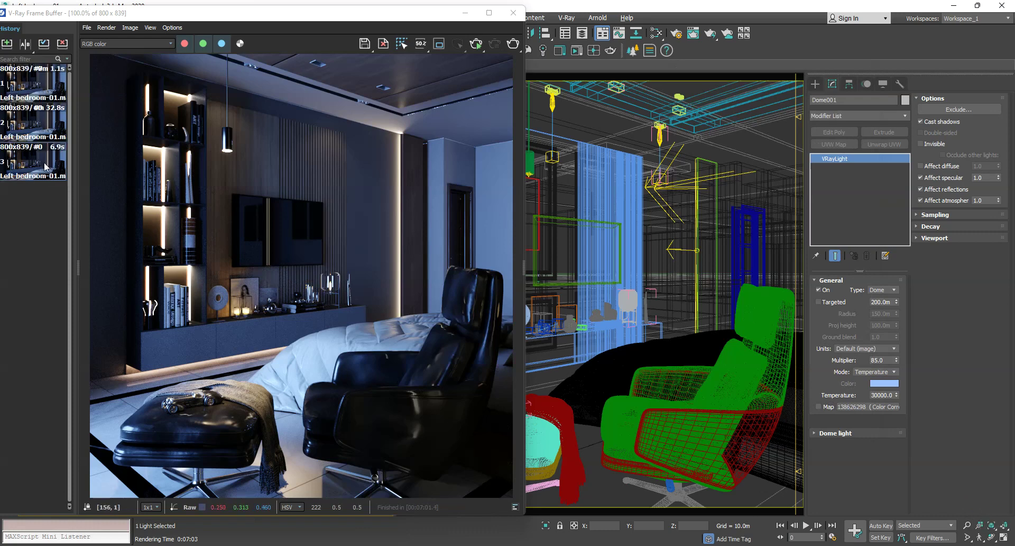
Compare the dome-lit render with the previous one in an A/B split from the render history, then end the comparison
click(36, 125)
click(25, 45)
mouse_move(49, 85)
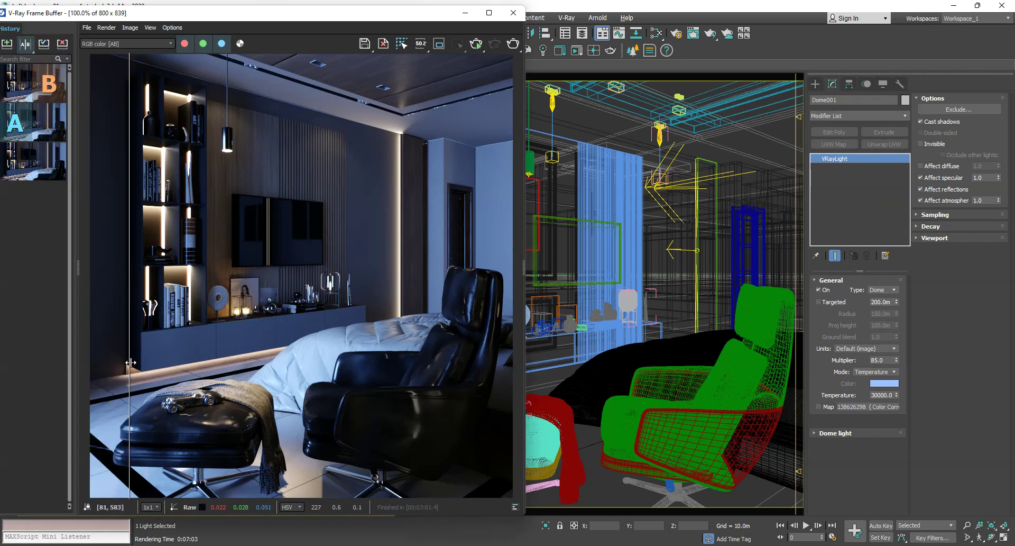
drag(129, 402, 87, 370)
click(25, 43)
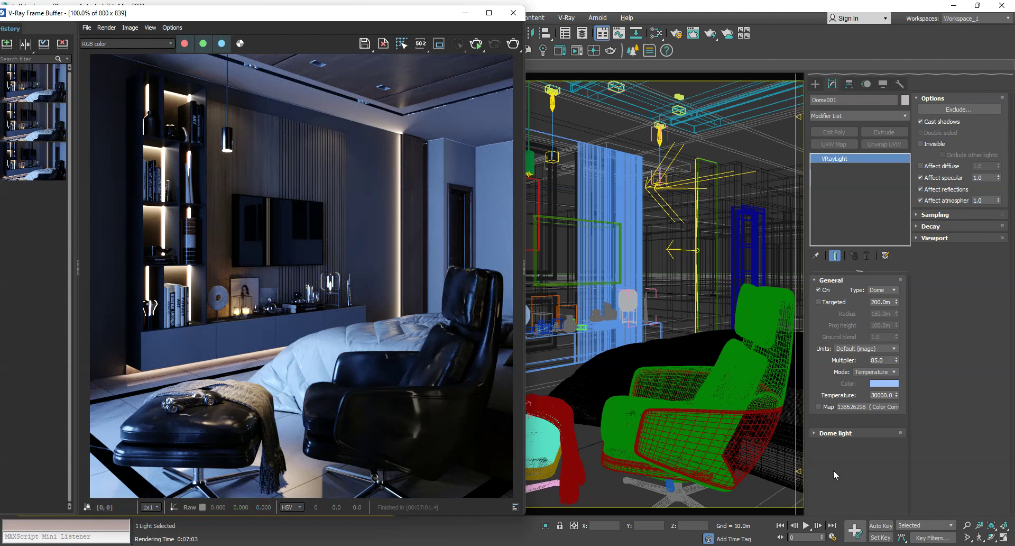
Set the render output size to 1907 × 2000 and add the VRayDenoiser and VRayLightMix render elements
click(984, 508)
click(490, 13)
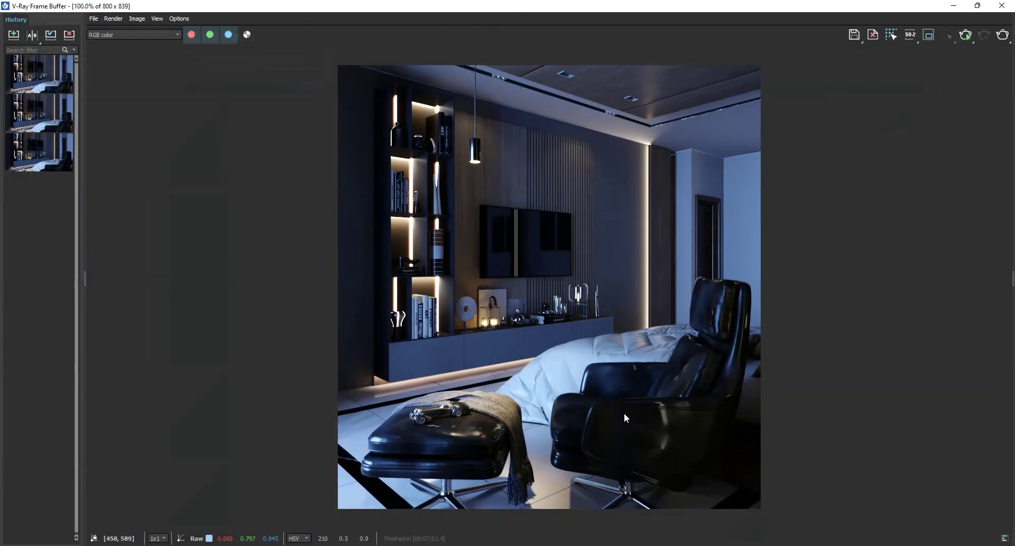
scroll(624, 413, up, 1)
middle_drag(624, 413, 651, 380)
scroll(651, 380, down, 2)
click(973, 503)
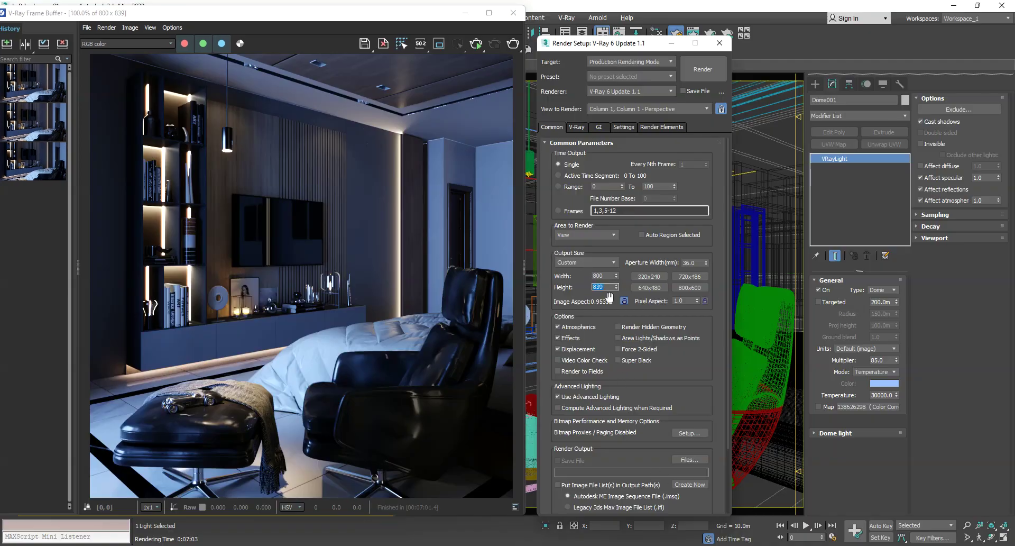
click(661, 127)
click(567, 167)
double_click(608, 308)
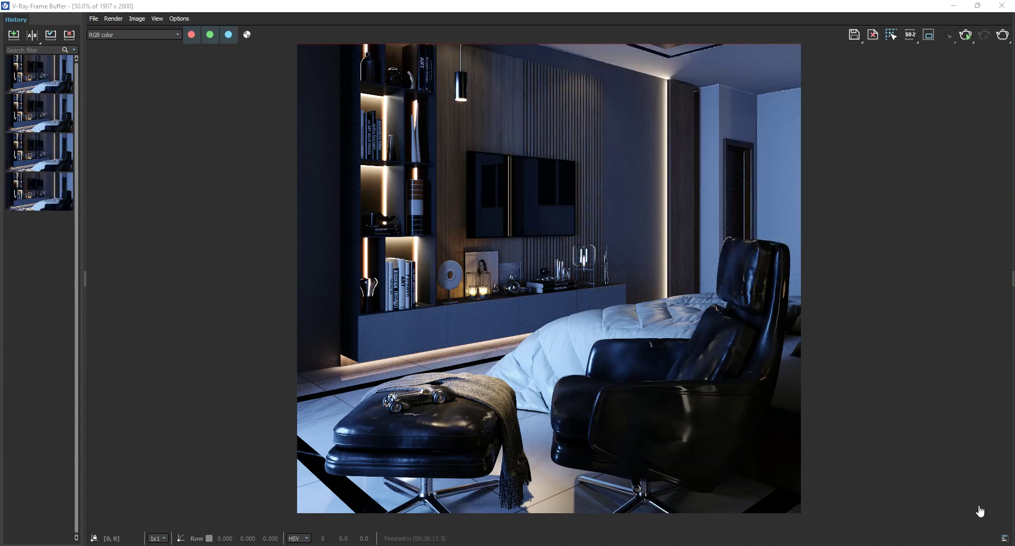
Show the frame buffer's correction layers and toggle the Lens Effects layer off and on to compare the glow around the shelves
click(1004, 538)
click(926, 97)
click(881, 96)
scroll(397, 104, up, 1)
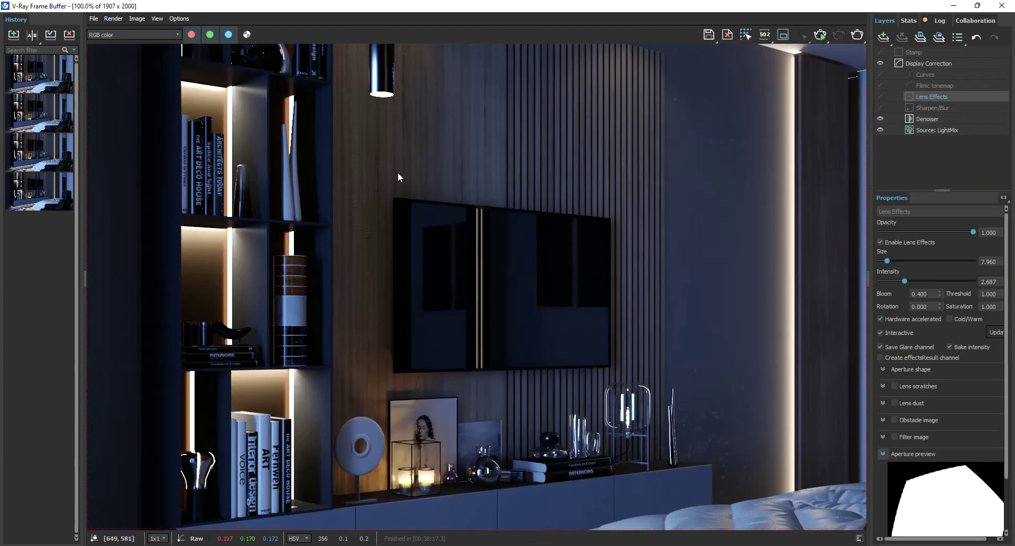
scroll(400, 178, up, 1)
scroll(474, 333, down, 2)
scroll(398, 238, up, 1)
middle_drag(399, 347, 406, 265)
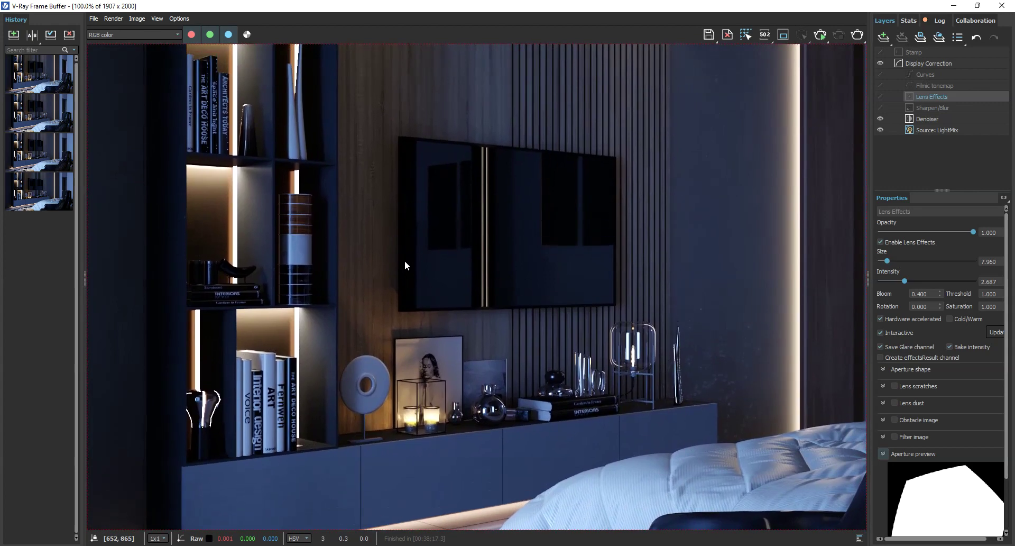
click(880, 96)
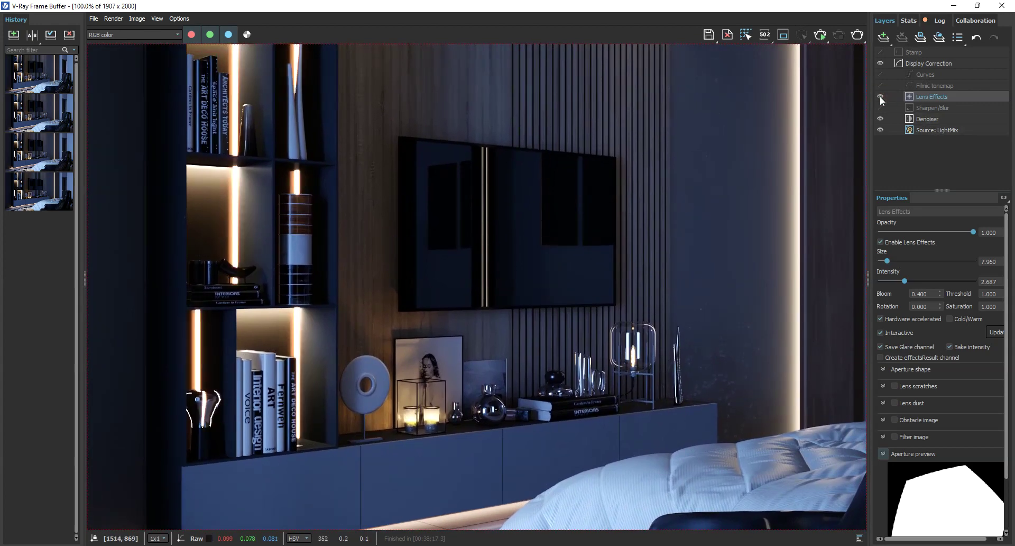
Set the Lens Effects size to about 13.56 and its intensity to about 3.11
middle_drag(479, 237, 487, 291)
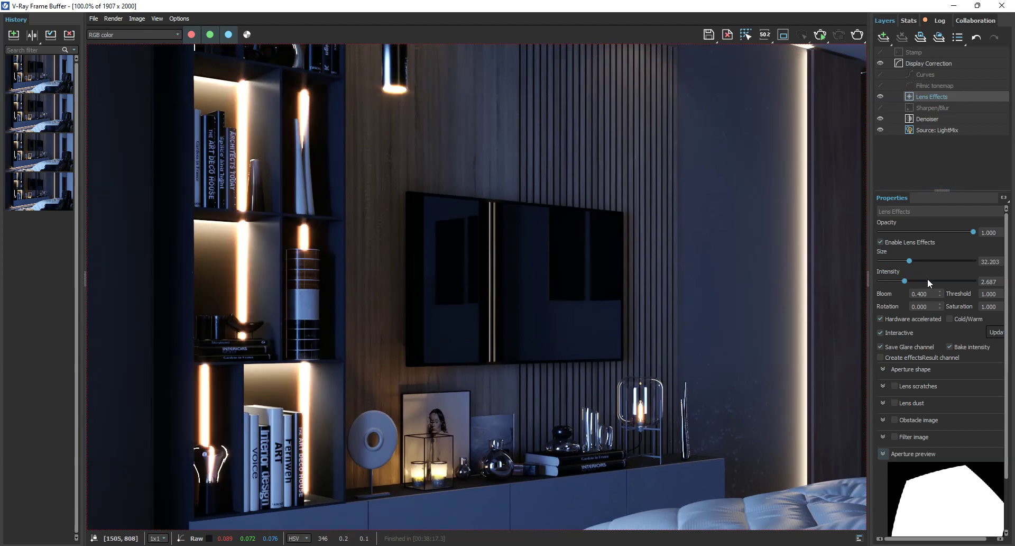
click(927, 280)
drag(906, 260, 892, 261)
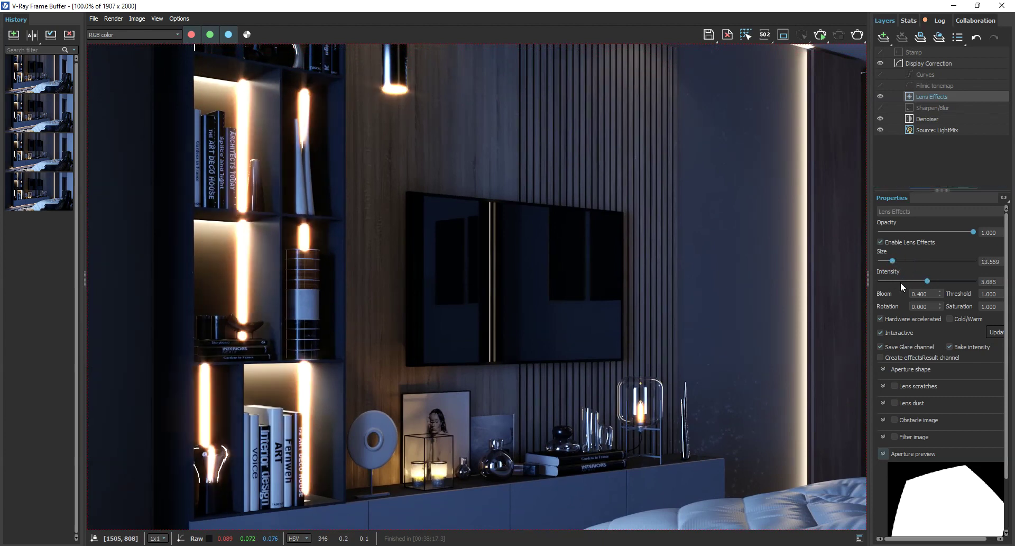
click(909, 280)
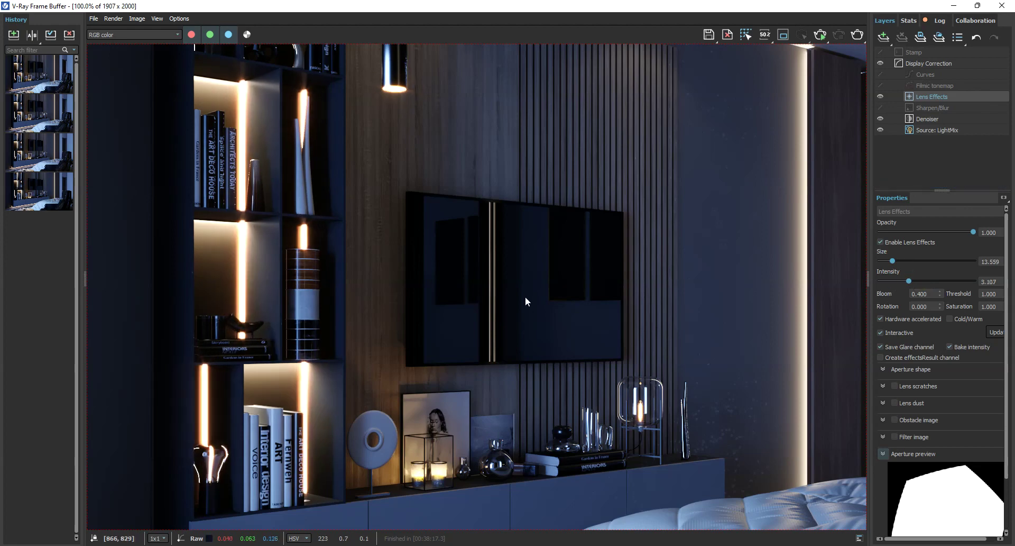
scroll(494, 230, down, 2)
Display the effectsResult channel of the render and inspect the ottoman and console up close
click(134, 35)
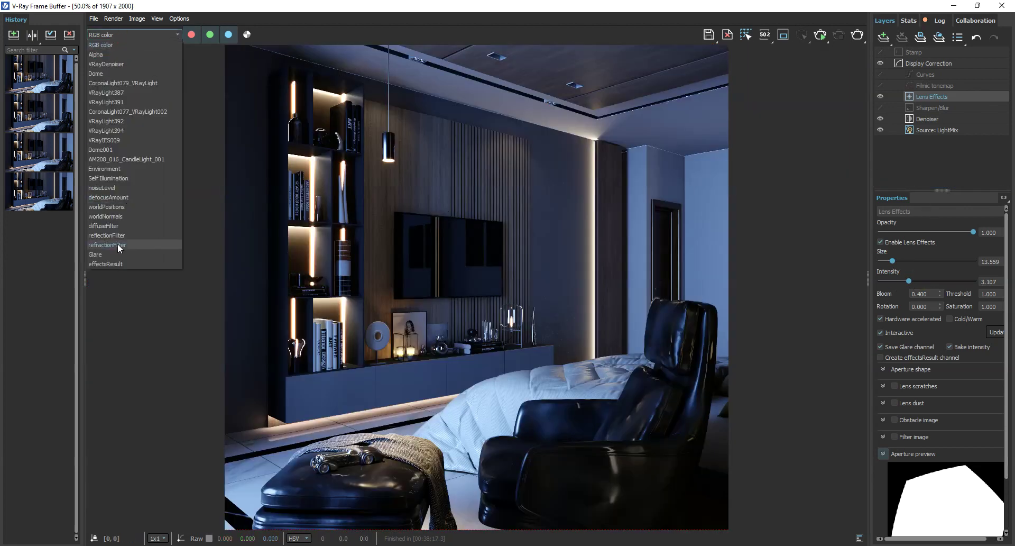
click(109, 260)
scroll(381, 370, up, 2)
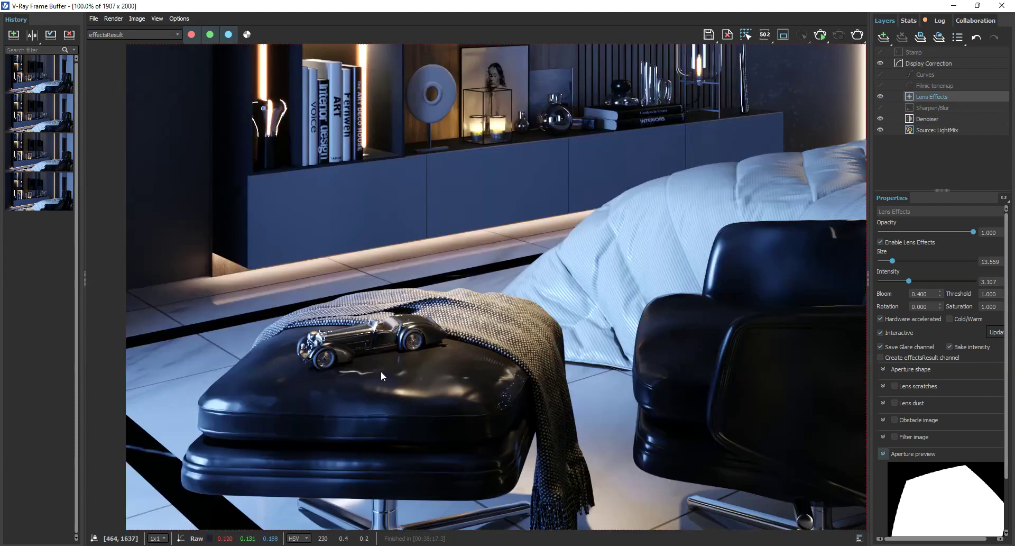
scroll(417, 407, down, 2)
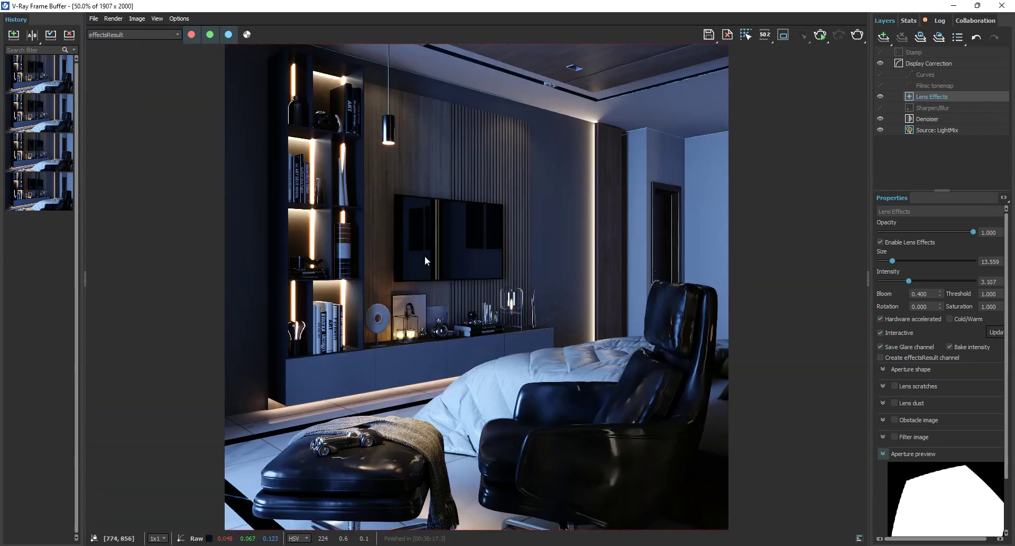
Minimise the frame buffer, close the render setup and look through PhysCamera003 with that camera selected
click(953, 8)
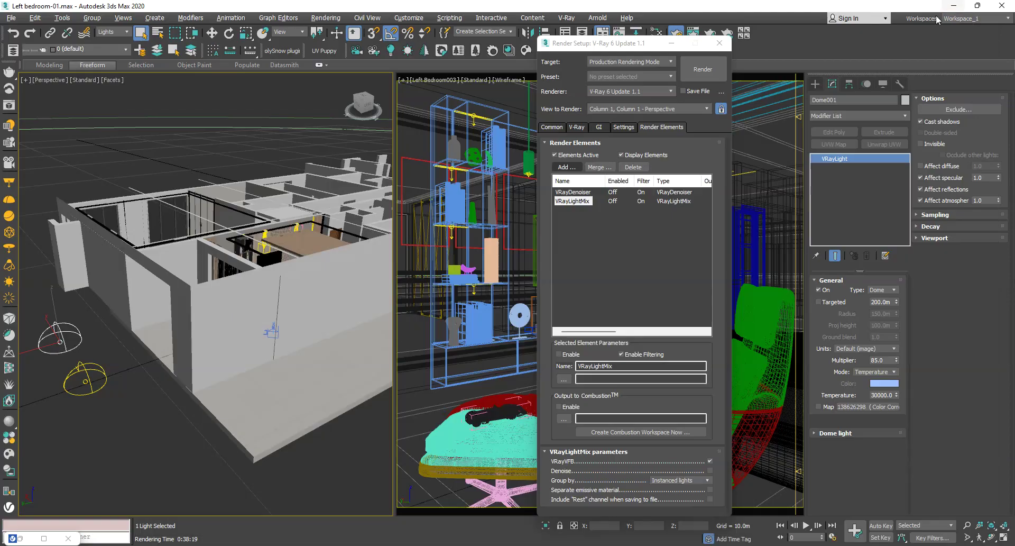
click(719, 43)
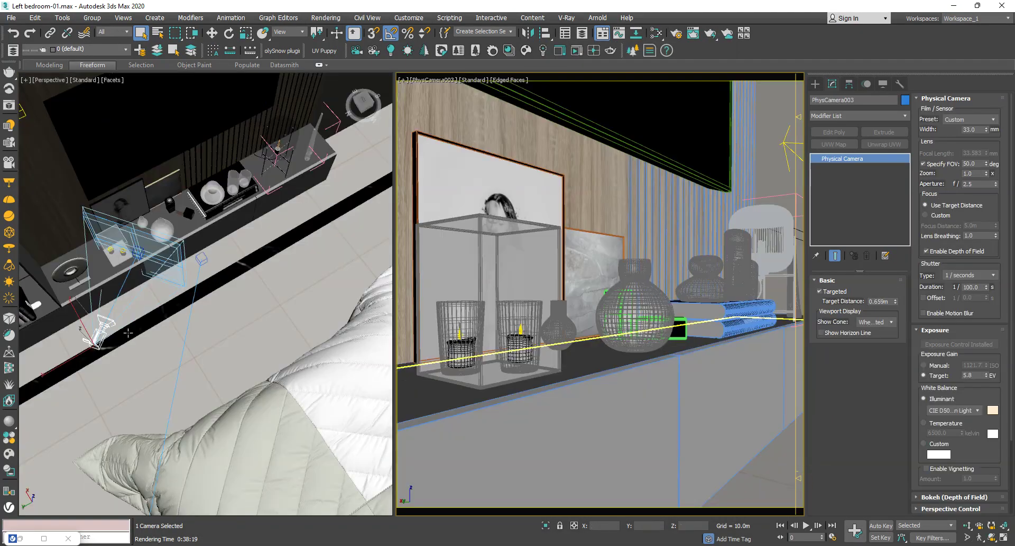
click(432, 80)
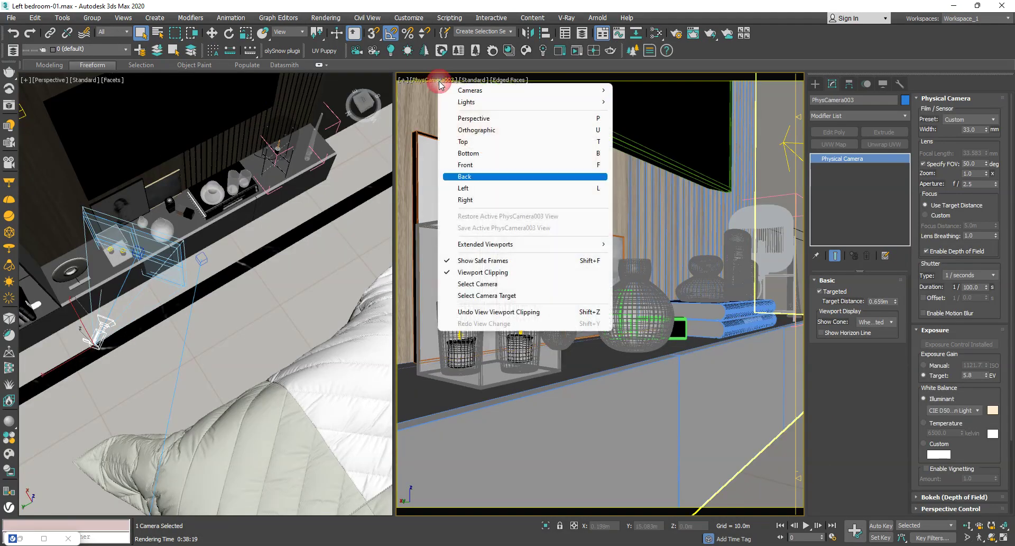
click(521, 351)
Try an aperture of f/5.25 and a target distance of 0.689 m on PhysCamera003, reverting both changes
drag(976, 183, 951, 177)
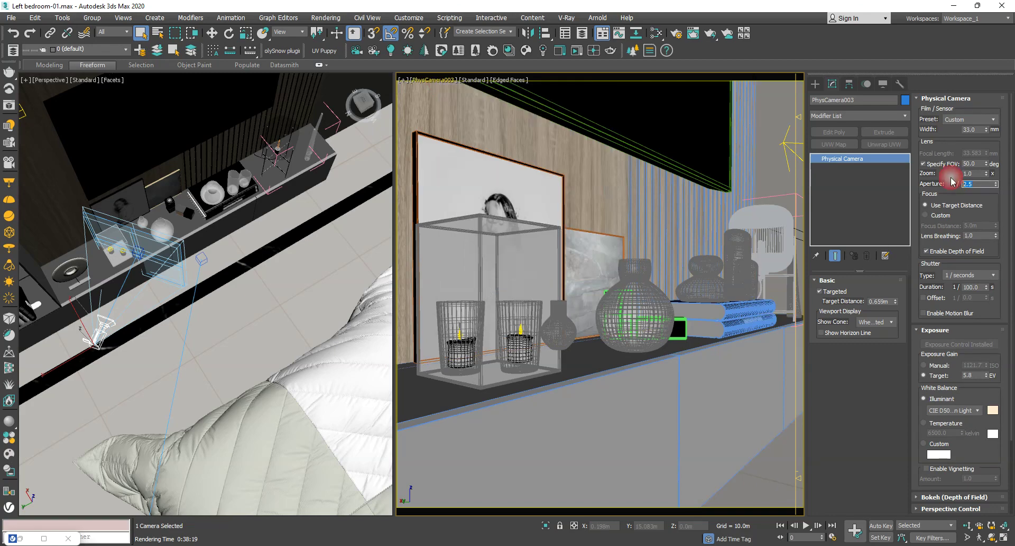
alt+middle_drag(132, 253, 212, 233)
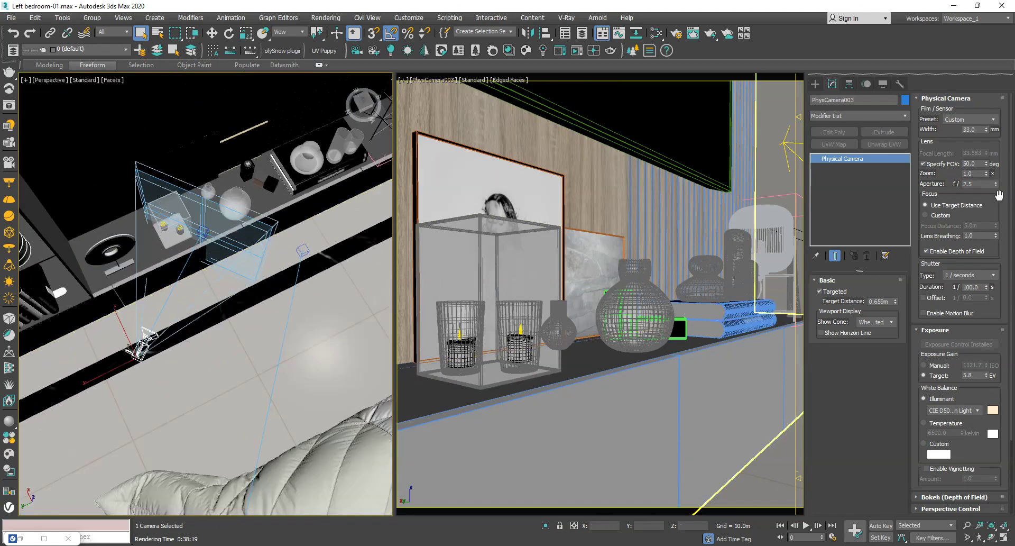
mouse_move(996, 184)
mouse_down()
mouse_move(991, 120)
mouse_move(982, 186)
mouse_up()
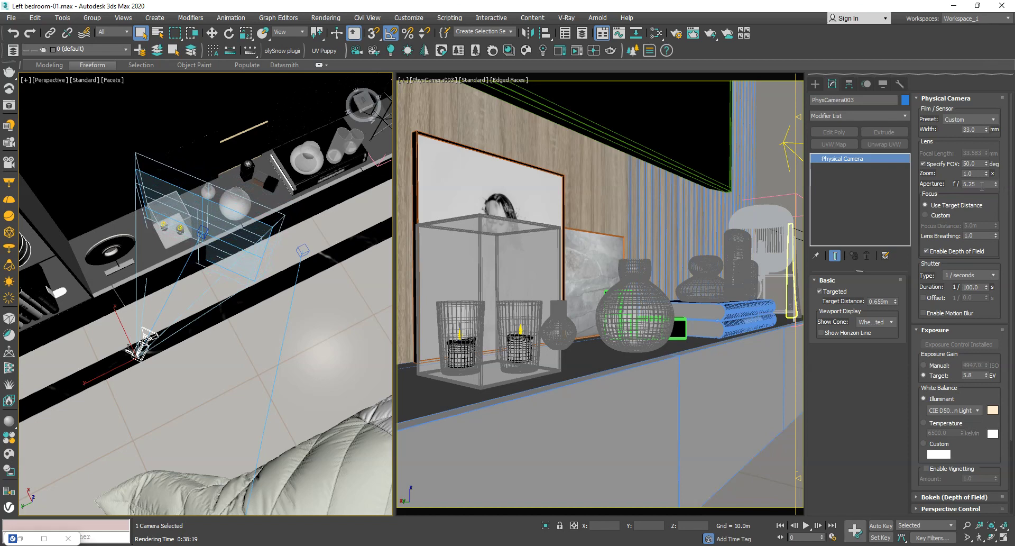
key(Return)
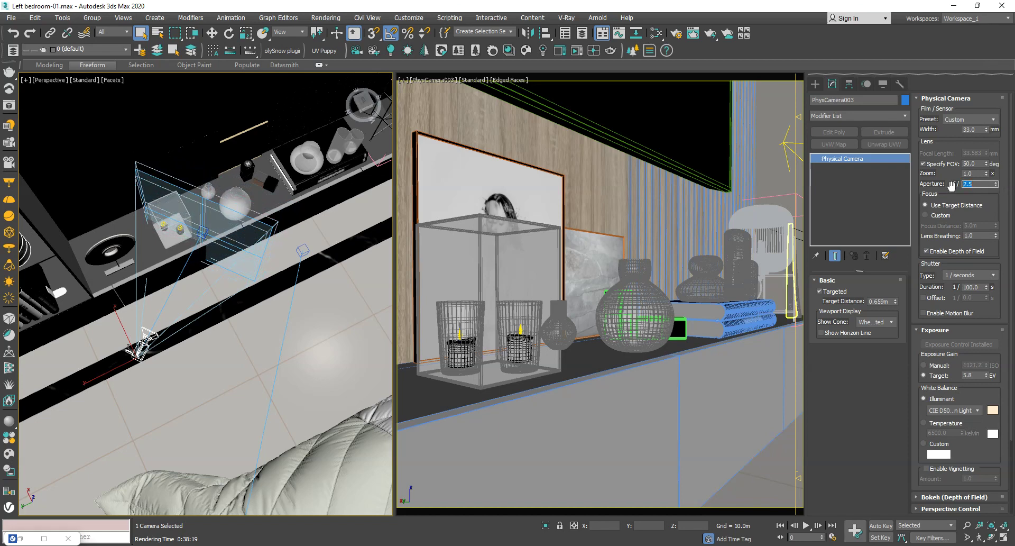
scroll(921, 215, down, 1)
drag(896, 303, 895, 301)
click(12, 34)
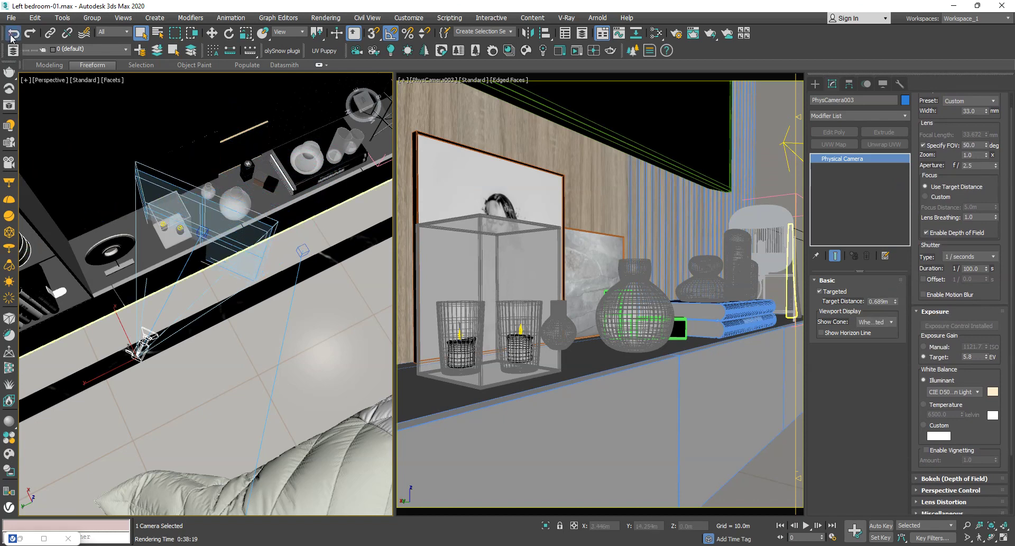
Check the exposure settings of PhysCamera003 and select the round vase on the console, shaded without edged faces
scroll(915, 285, down, 2)
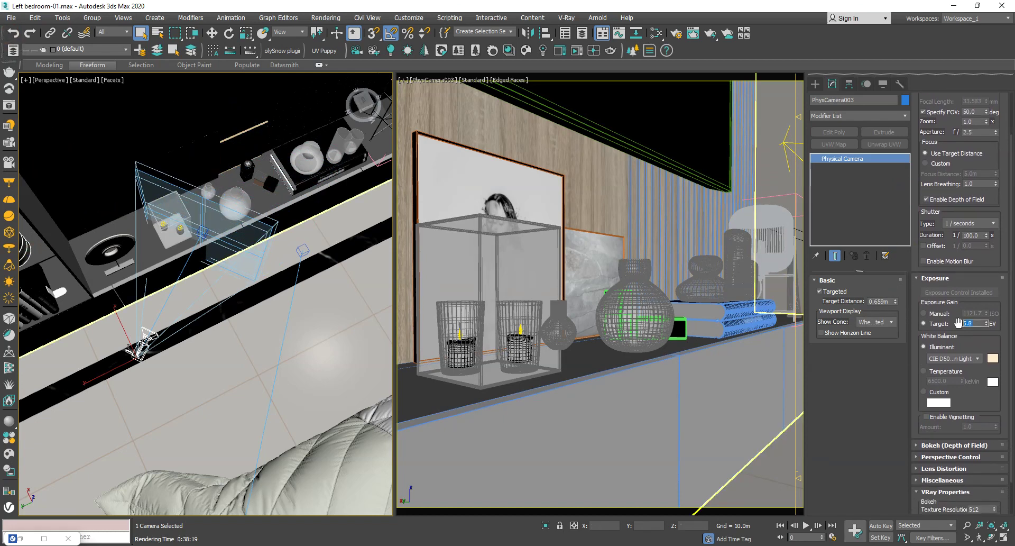
scroll(920, 254, down, 2)
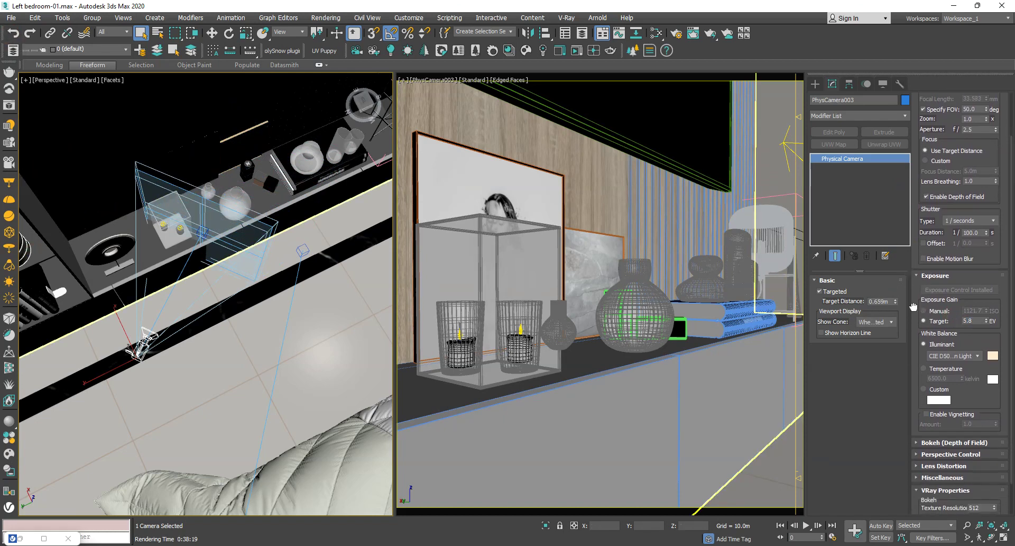
click(609, 300)
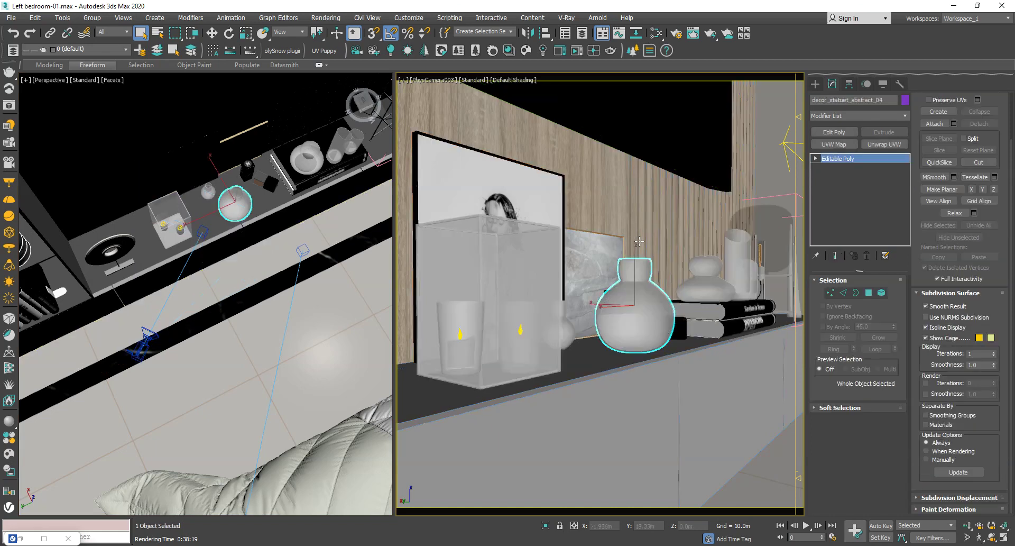
Set the noise threshold of the V-Ray bucket image sampler to 0.005 in the render setup
click(676, 33)
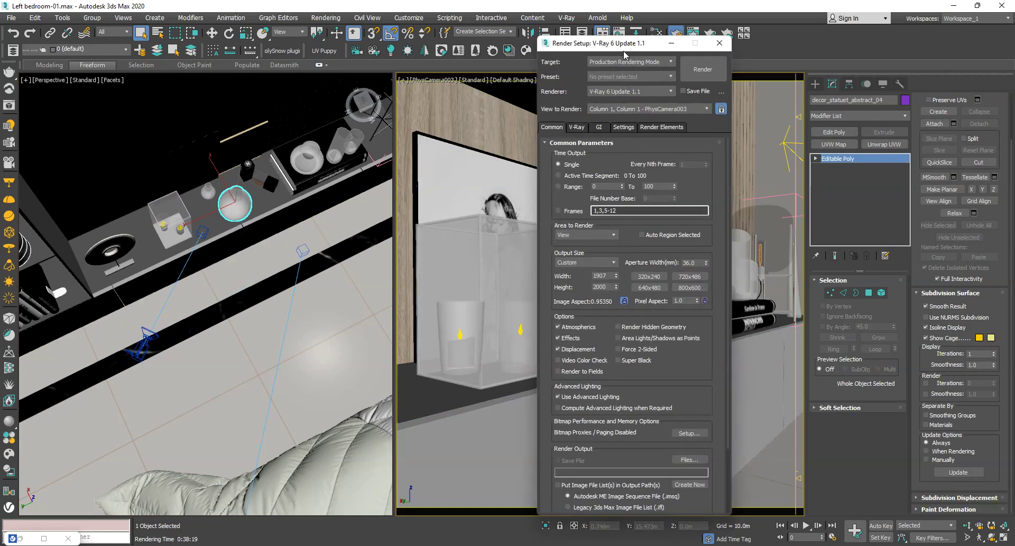
drag(624, 54, 541, 44)
click(494, 116)
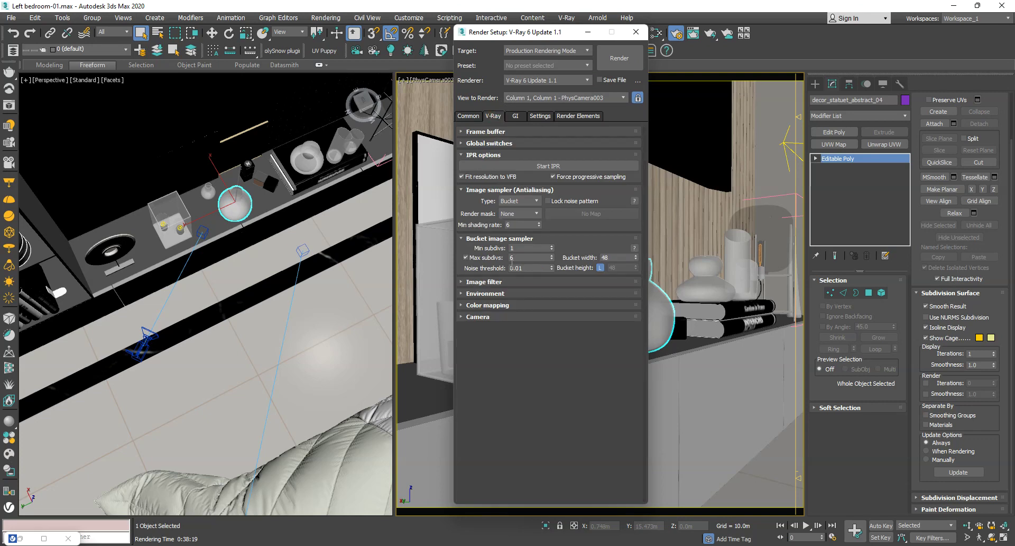
double_click(514, 257)
double_click(525, 269)
text(0.005)
Change the V-Ray system's bucket sequence to Spiral
click(569, 116)
click(541, 115)
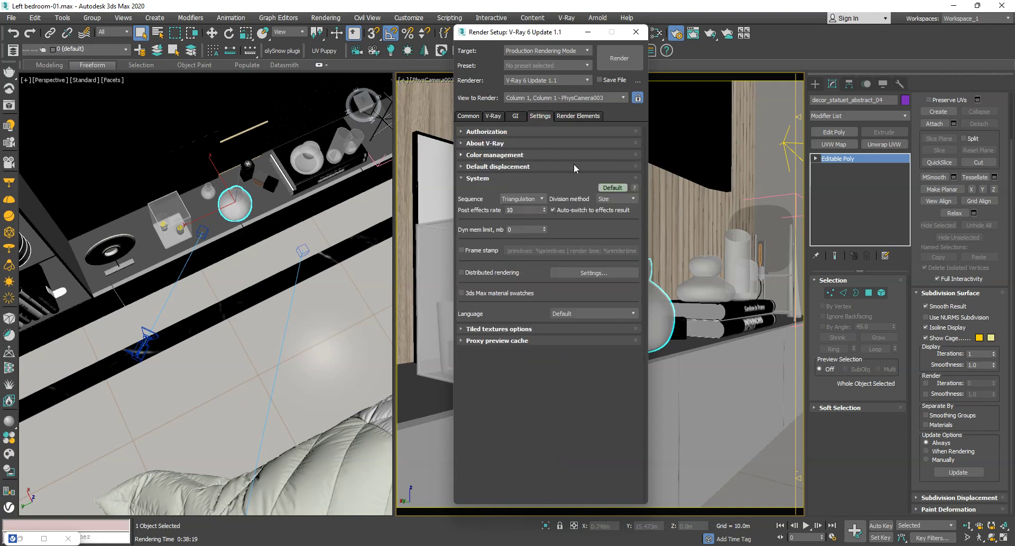
click(523, 199)
click(522, 241)
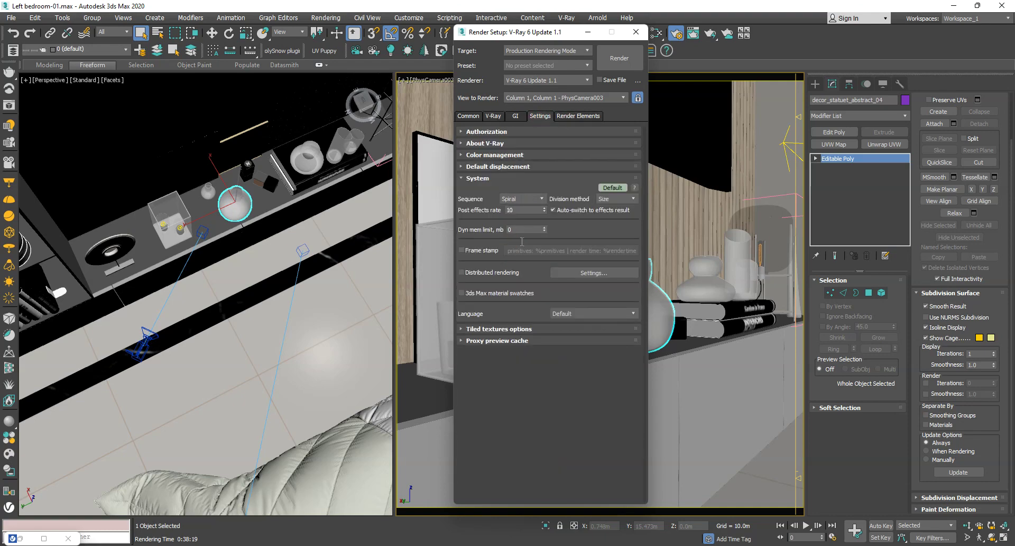
Bring back the maximised frame buffer and render the PhysCamera003 close-up of the console
click(12, 104)
click(486, 7)
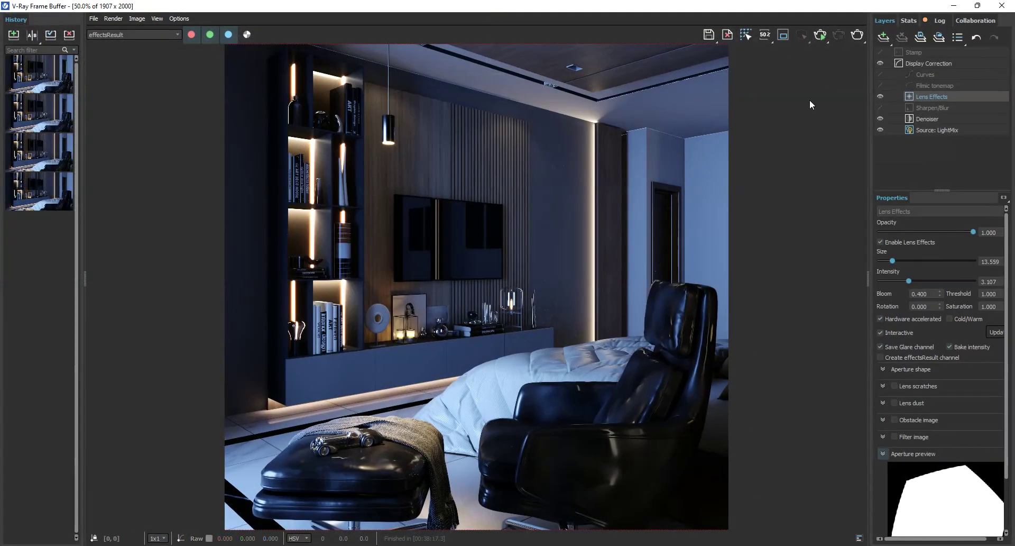
click(857, 35)
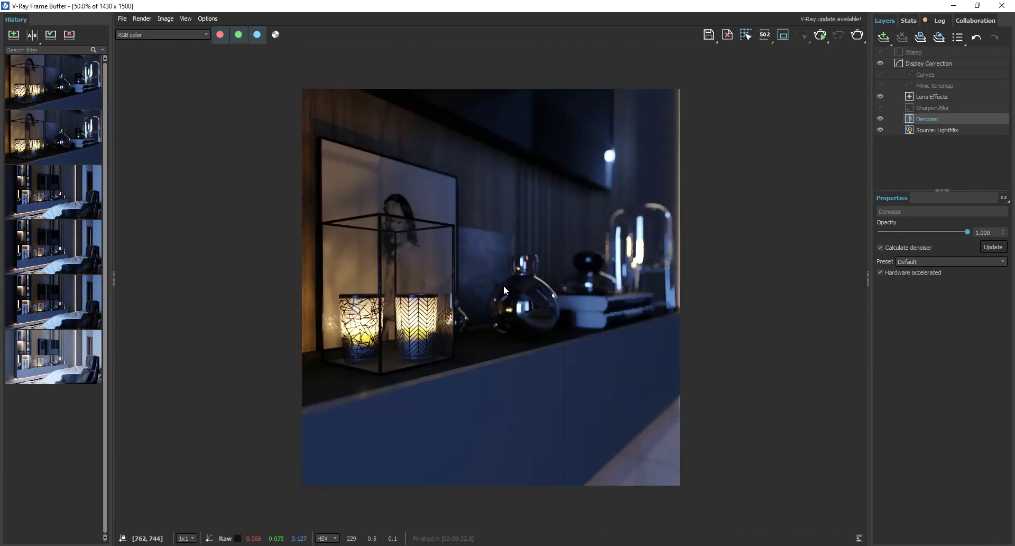
Strengthen the Lens Effects glow on the candle close-up, with size about 48.59 and intensity about 9.32
click(937, 96)
click(906, 262)
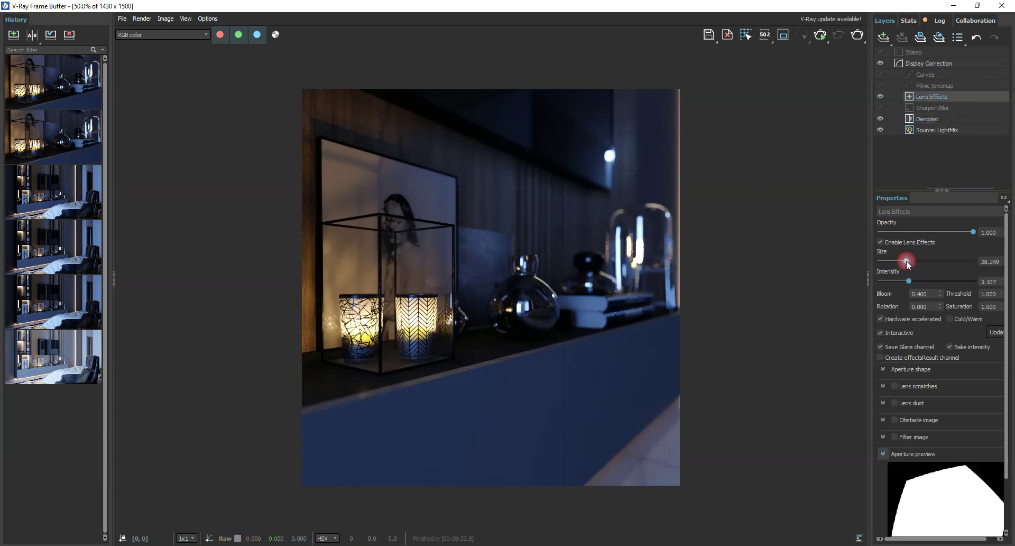
click(938, 280)
click(947, 261)
click(967, 281)
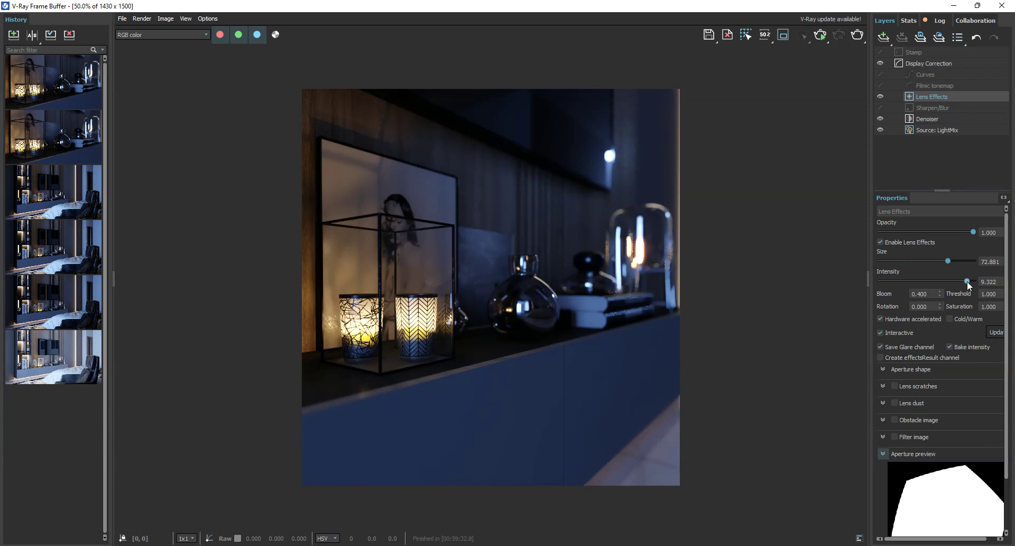
click(959, 261)
click(925, 261)
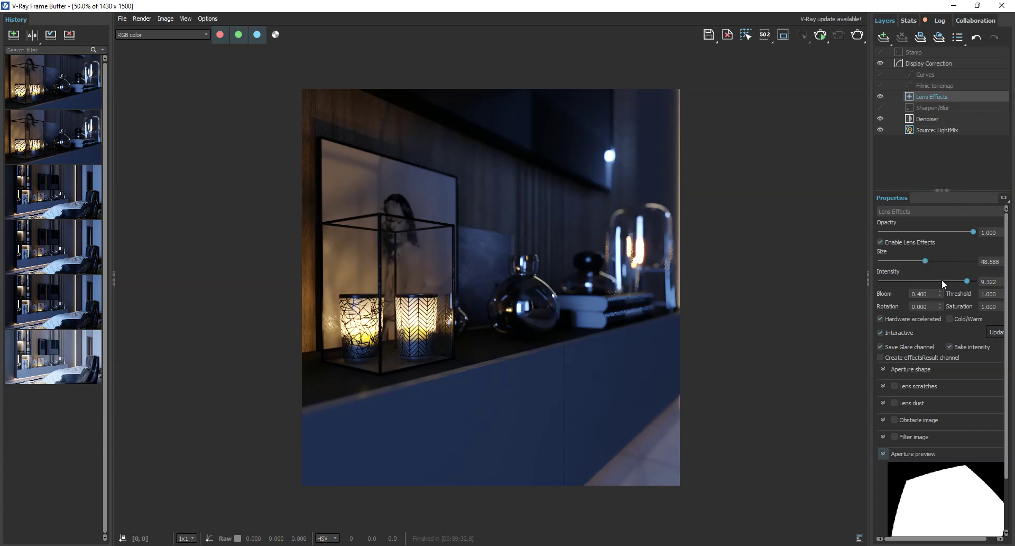